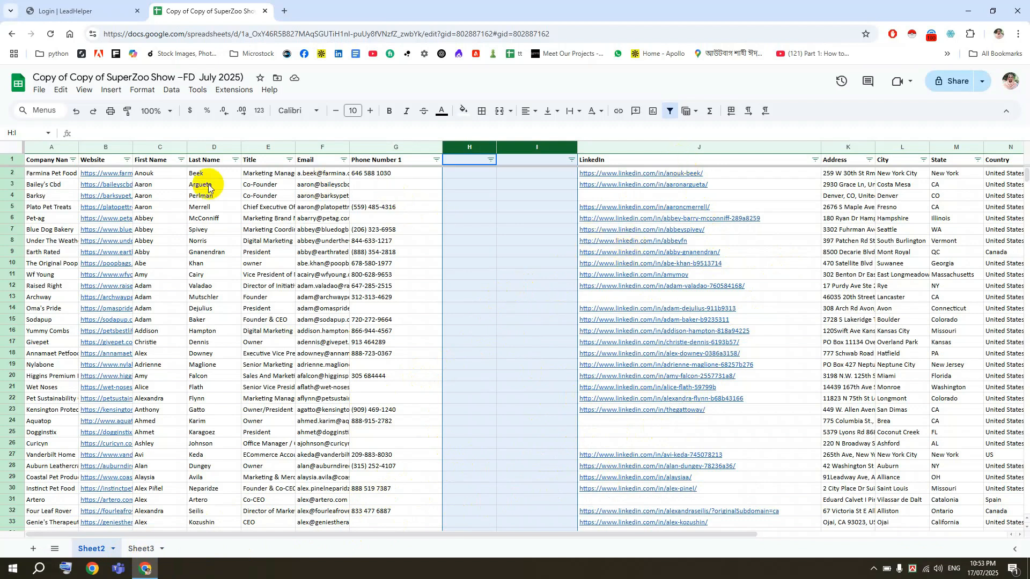
Compare Sheet2's blank columns H and I and its LinkedIn column with the phone and Person Linkedin Url columns on Sheet3.
click(2, 152)
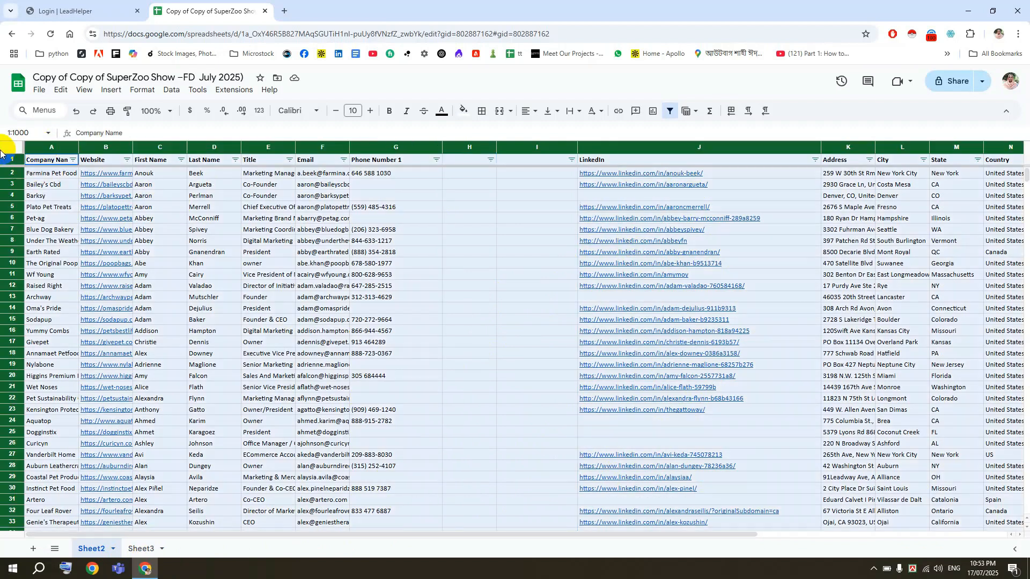
click(448, 160)
drag(448, 160, 537, 167)
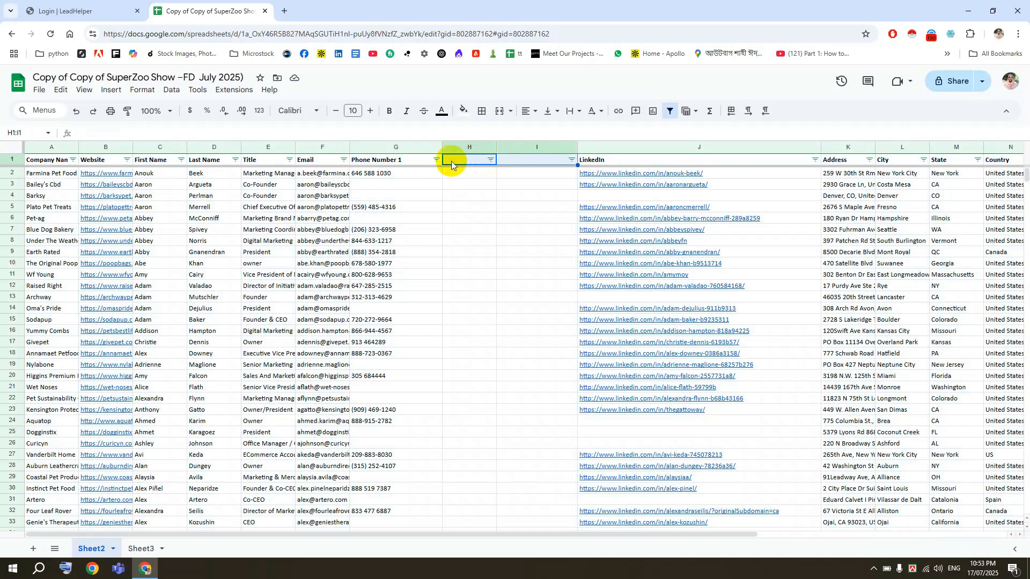
click(451, 161)
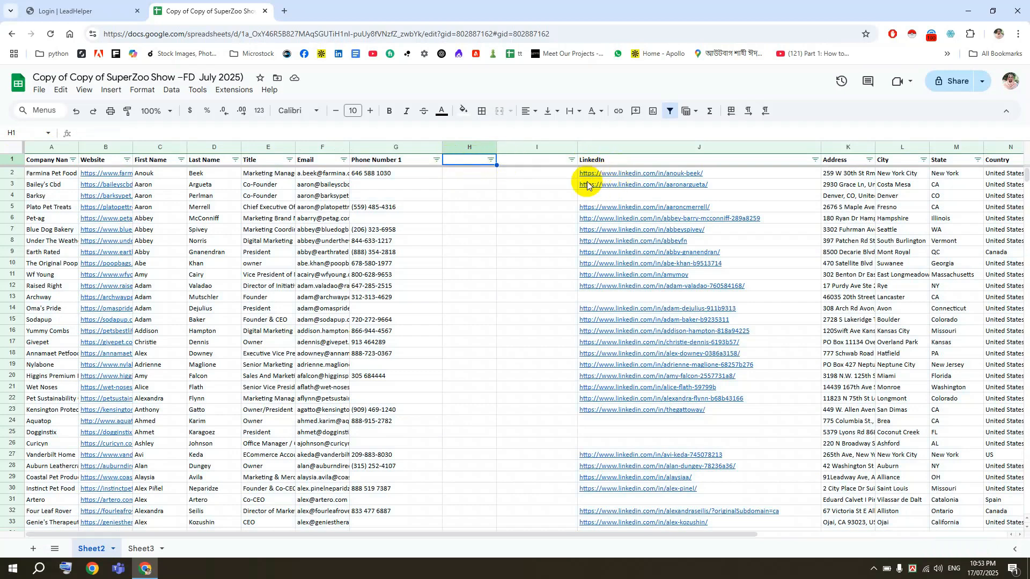
drag(513, 160, 482, 162)
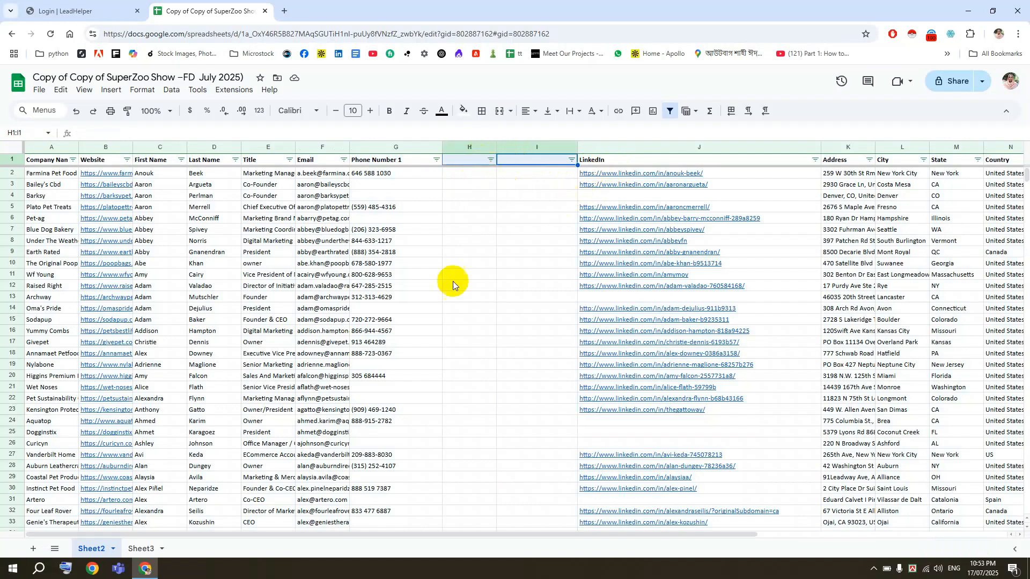
click(141, 548)
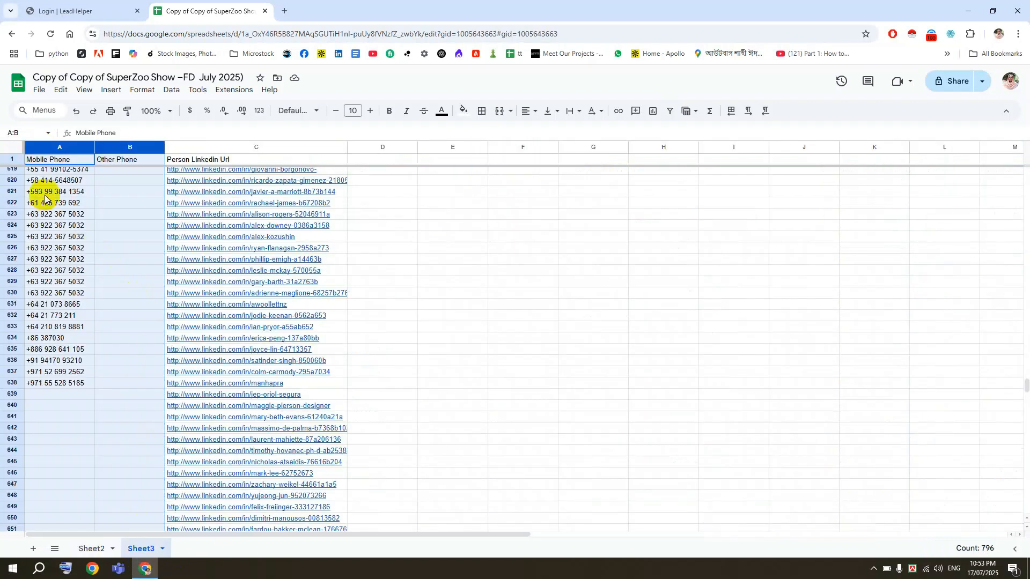
scroll(80, 210, up, 10)
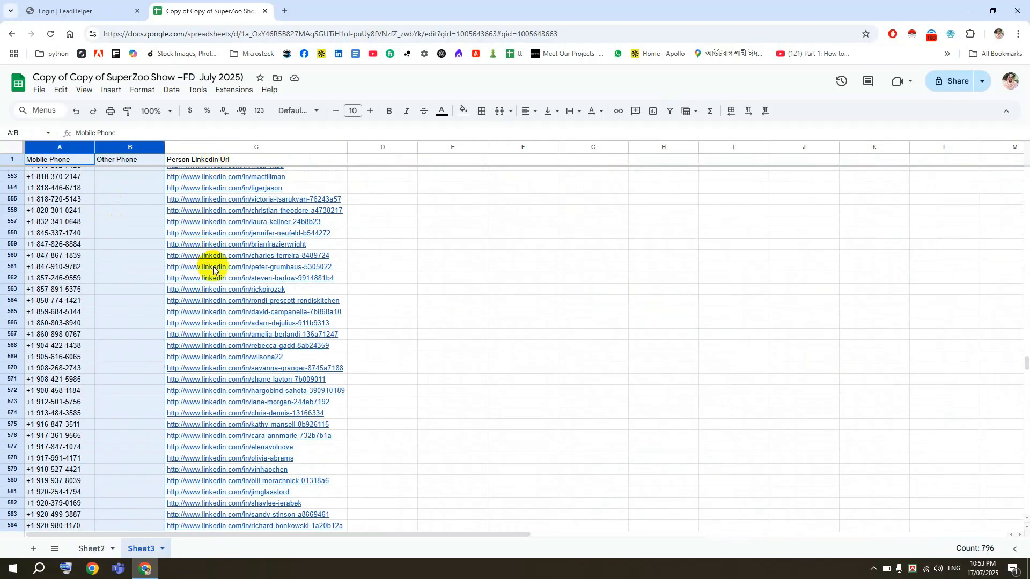
click(428, 300)
scroll(230, 246, up, 10)
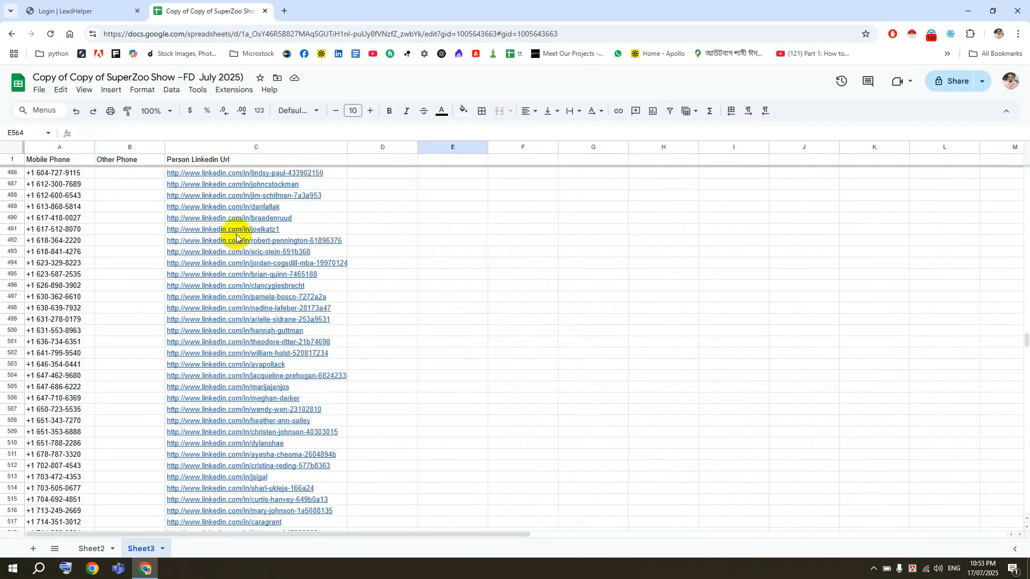
drag(210, 185, 225, 408)
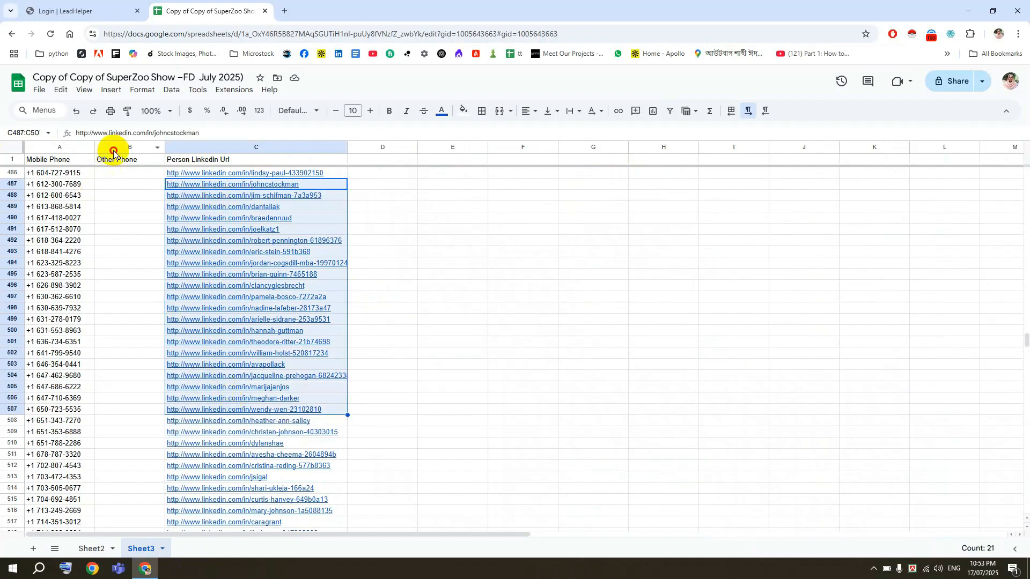
drag(113, 153, 19, 159)
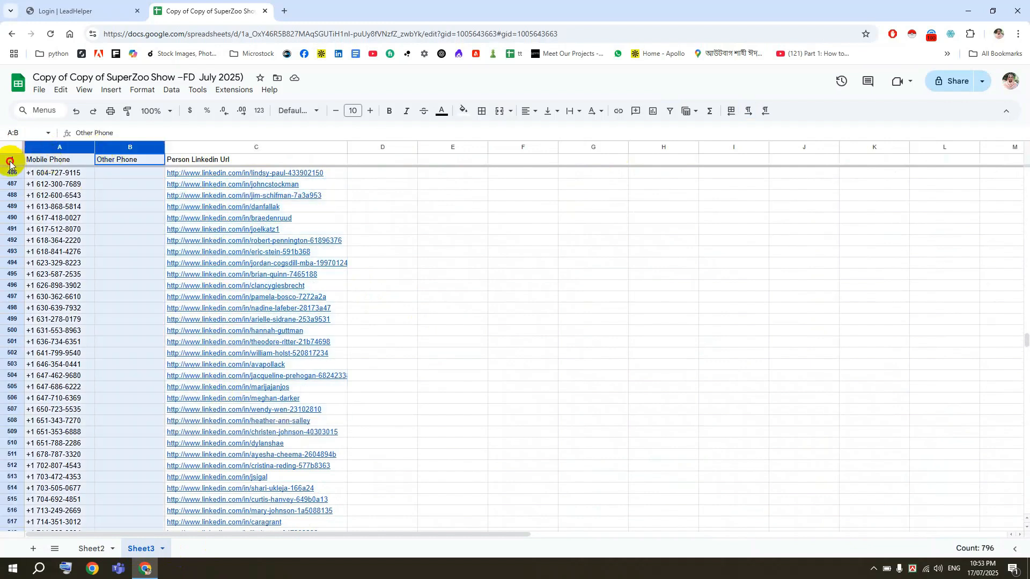
click(87, 548)
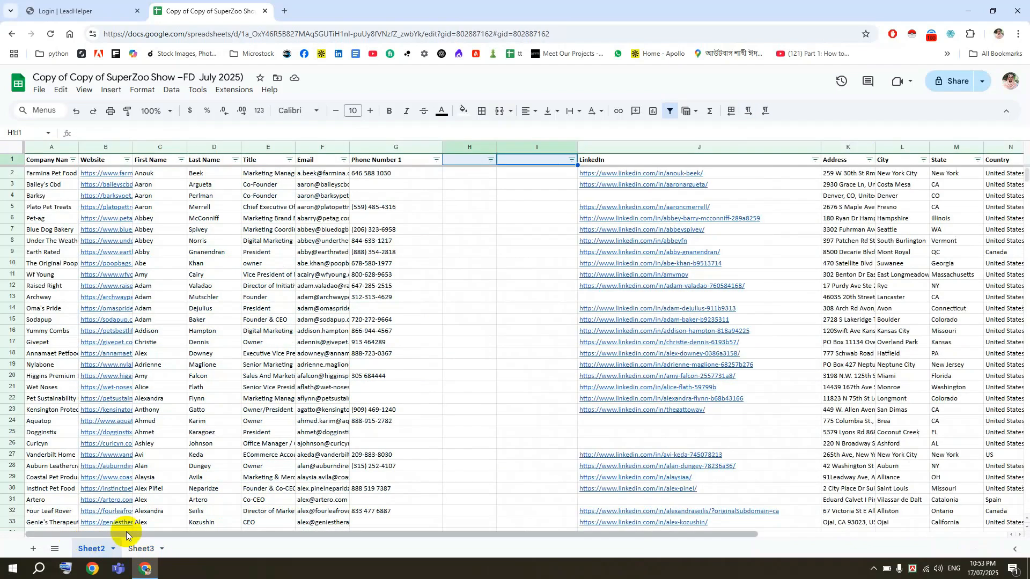
click(654, 153)
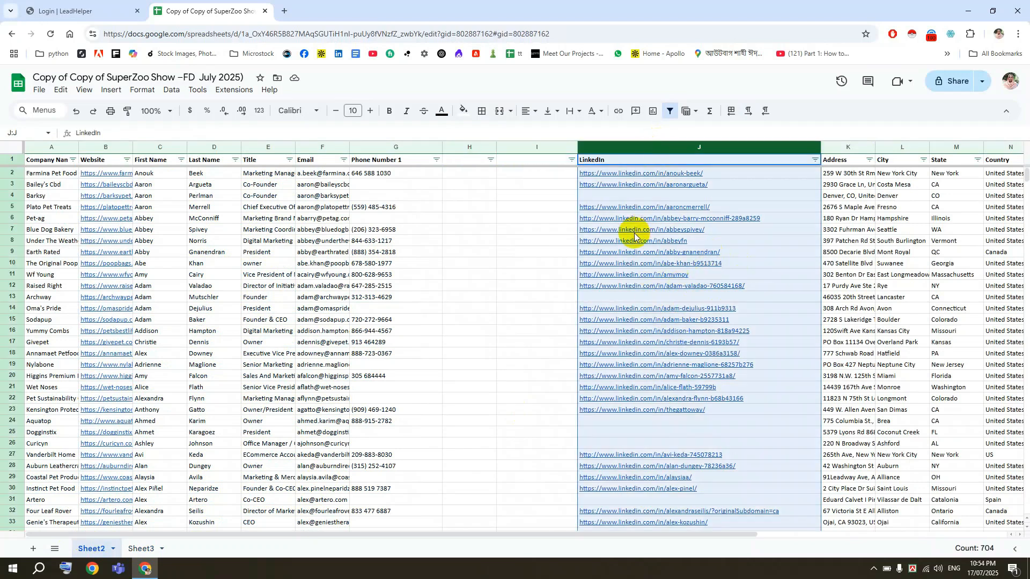
click(545, 352)
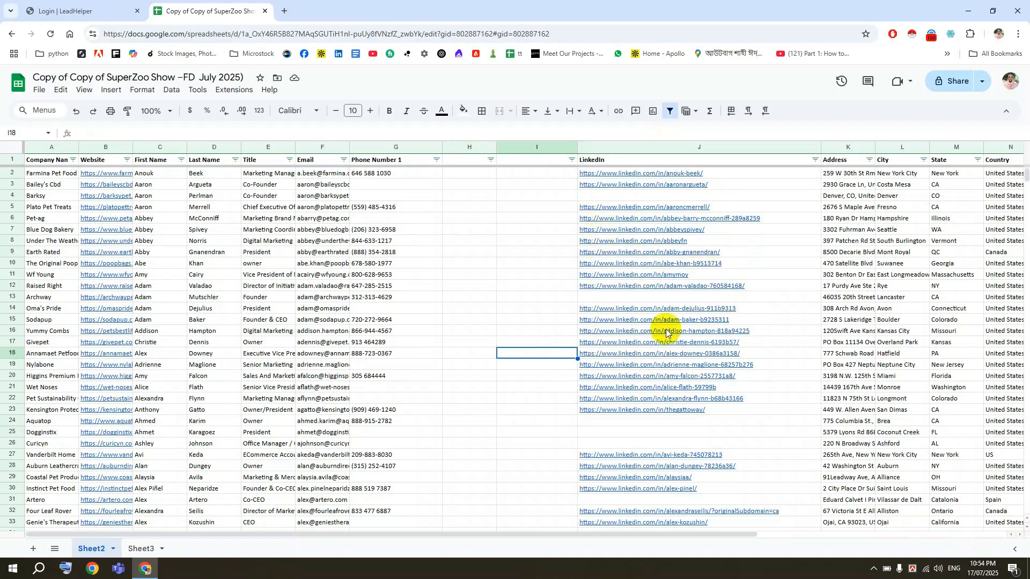
Widen the Person Linkedin Url column on Sheet3.
click(144, 548)
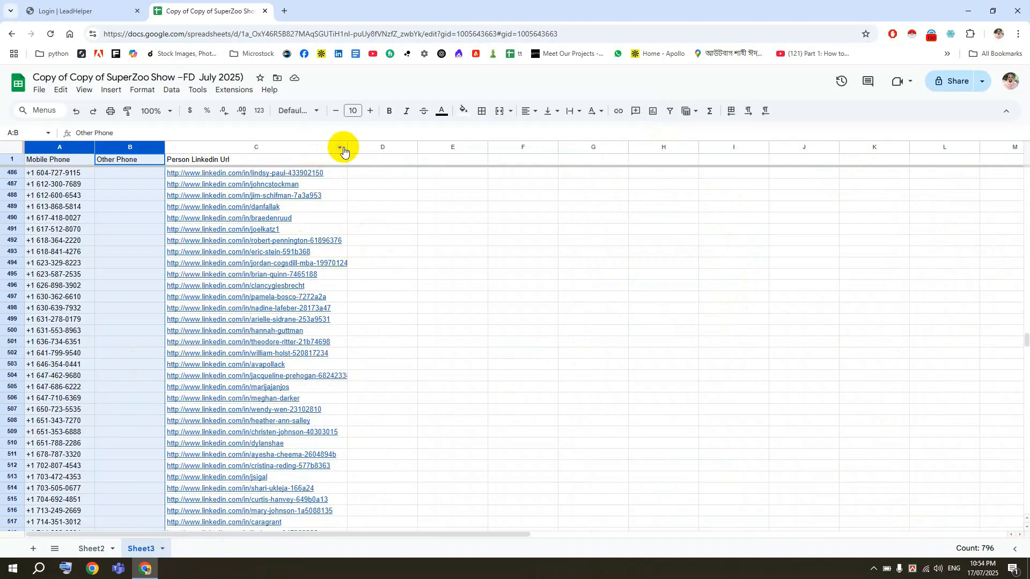
drag(347, 148, 411, 148)
scroll(203, 230, up, 5)
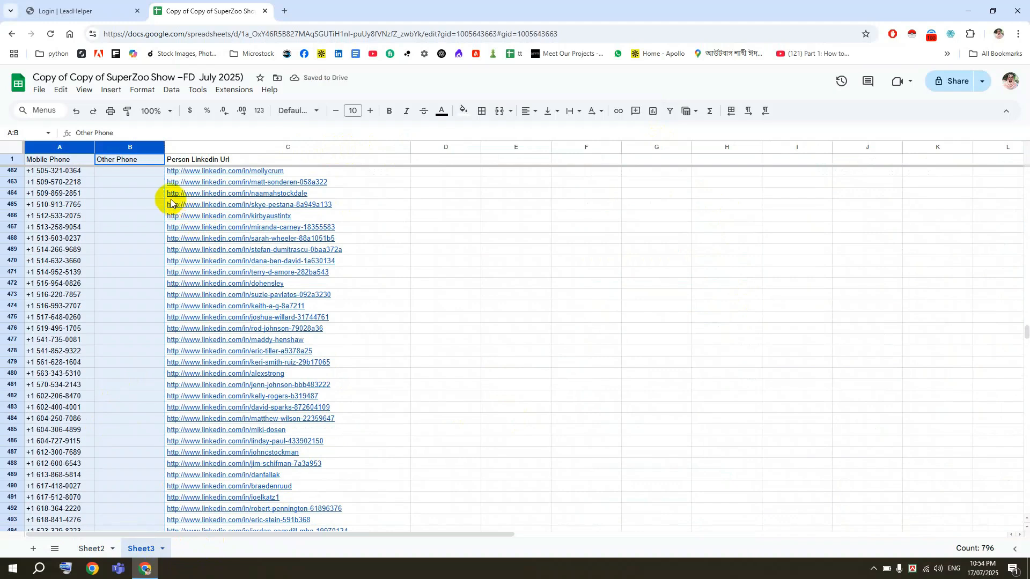
Examine how the LinkedIn URLs are written on Sheet3 and Sheet2, including Sheet2's blank LinkedIn cells and the range H2:I30.
mouse_move(179, 197)
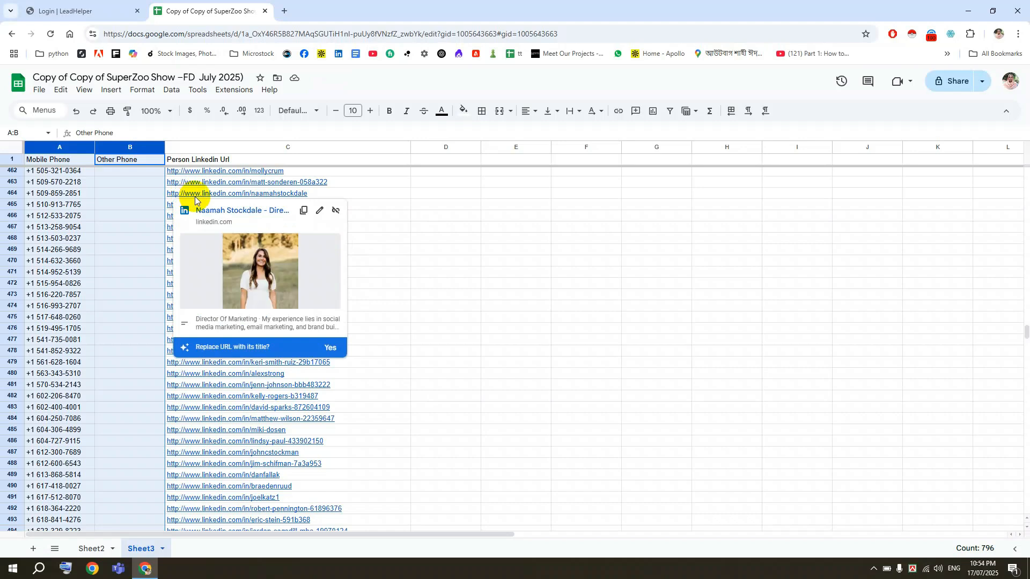
click(330, 195)
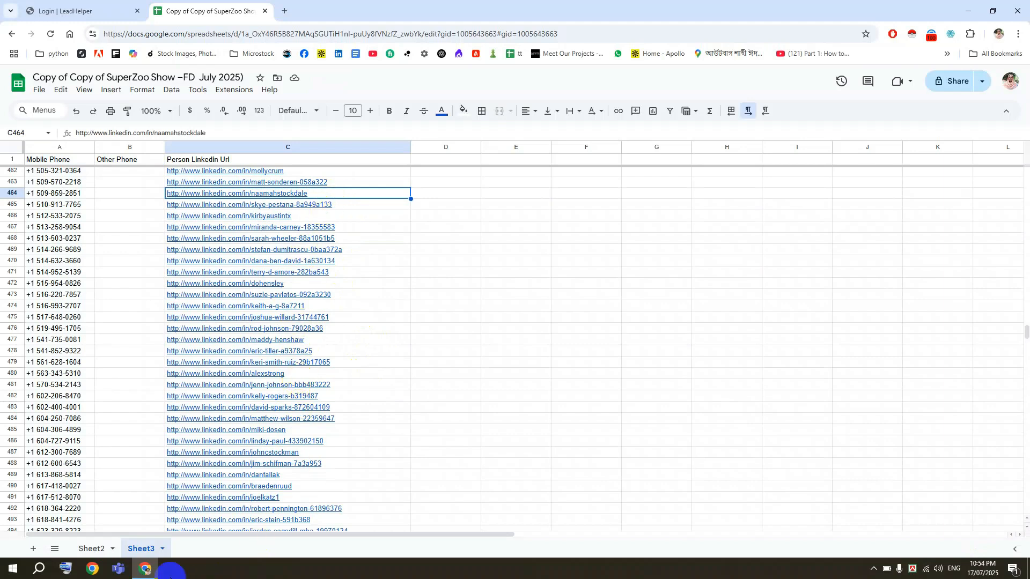
click(86, 549)
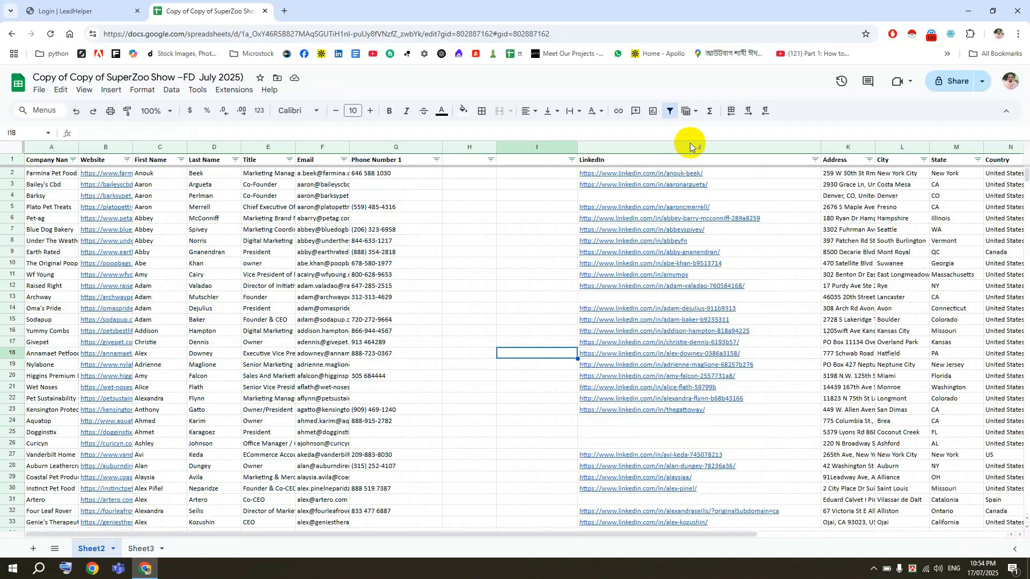
click(660, 196)
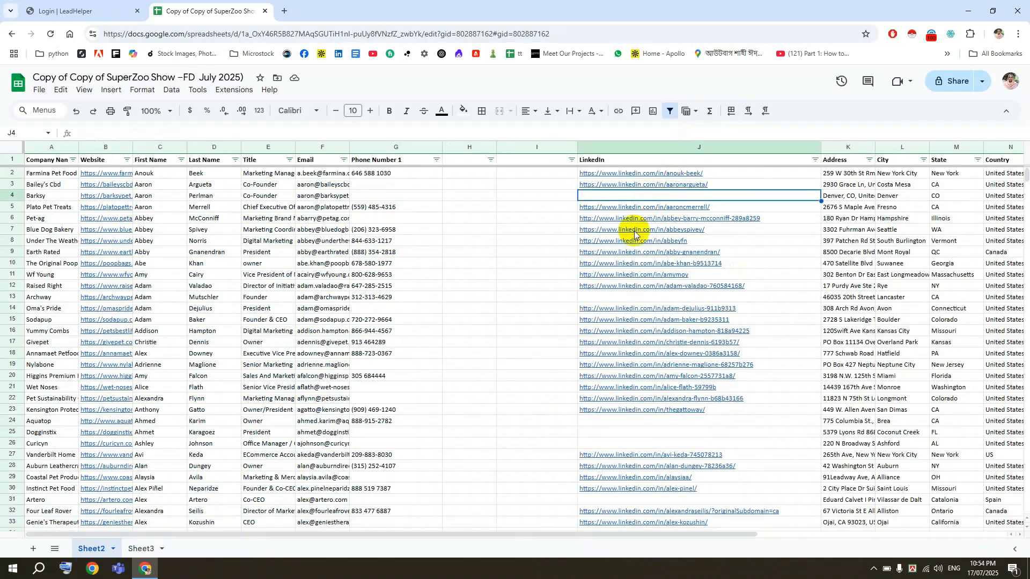
click(622, 297)
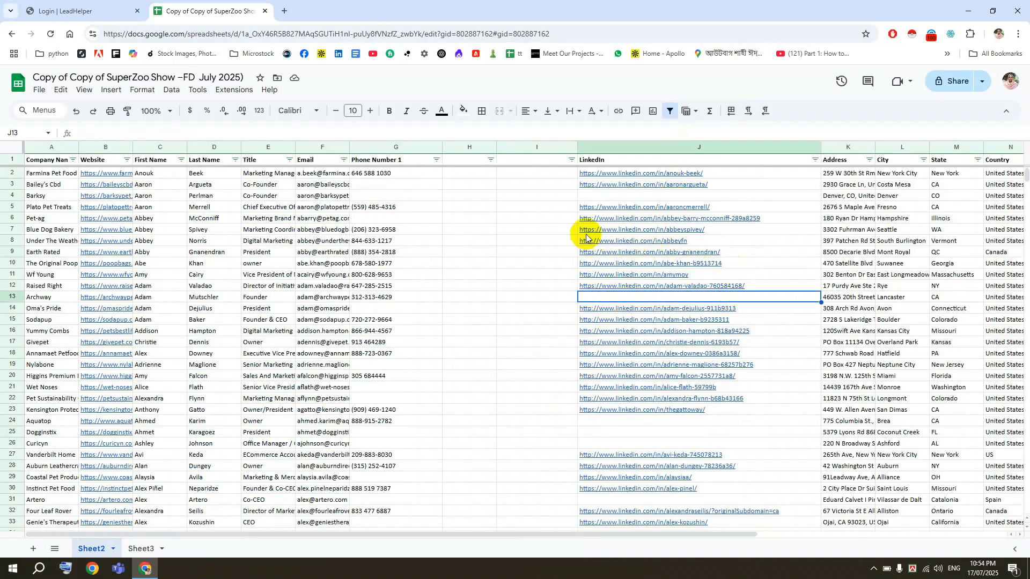
mouse_move(588, 223)
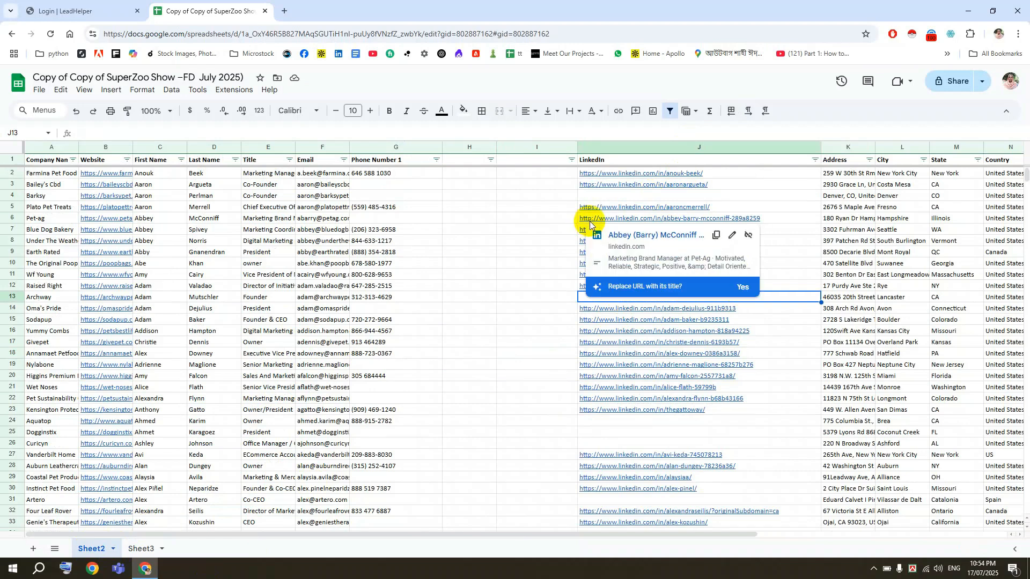
click(786, 195)
click(756, 210)
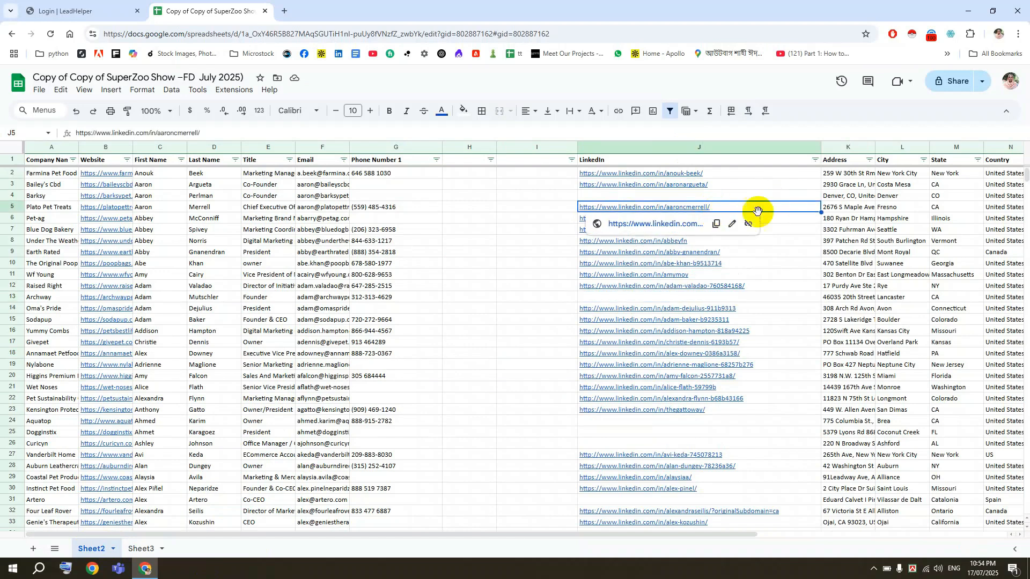
click(793, 221)
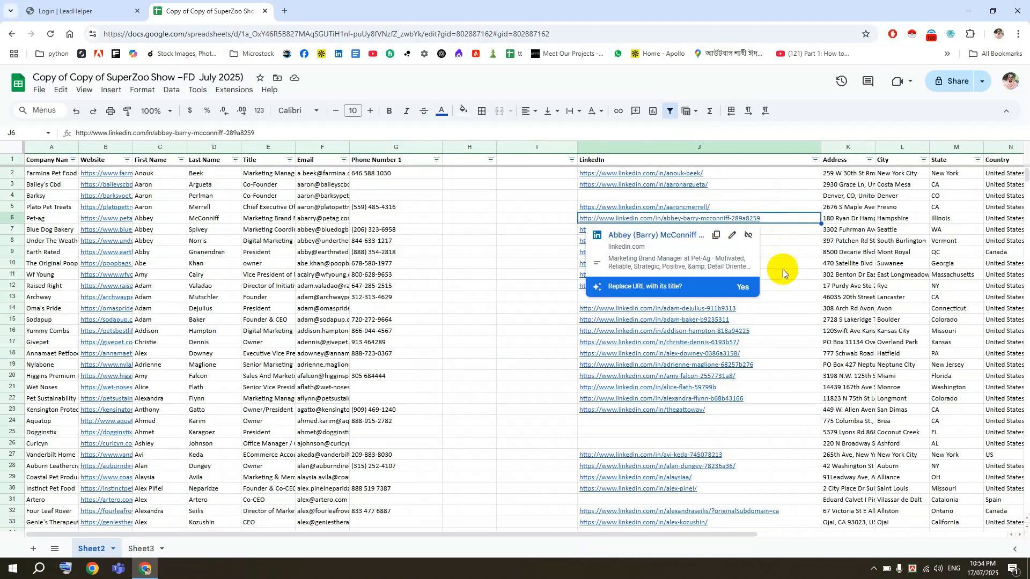
click(549, 420)
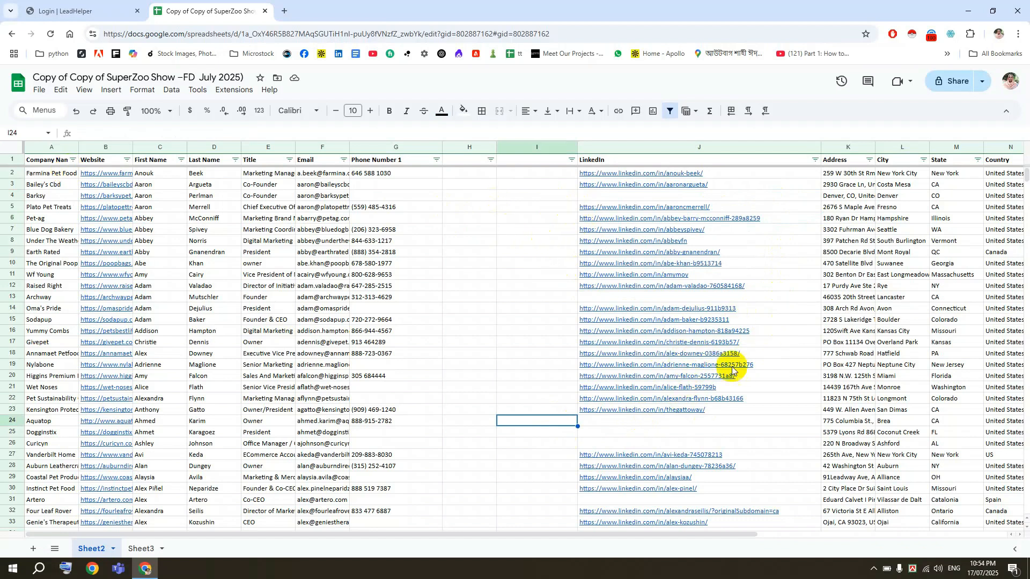
mouse_move(688, 376)
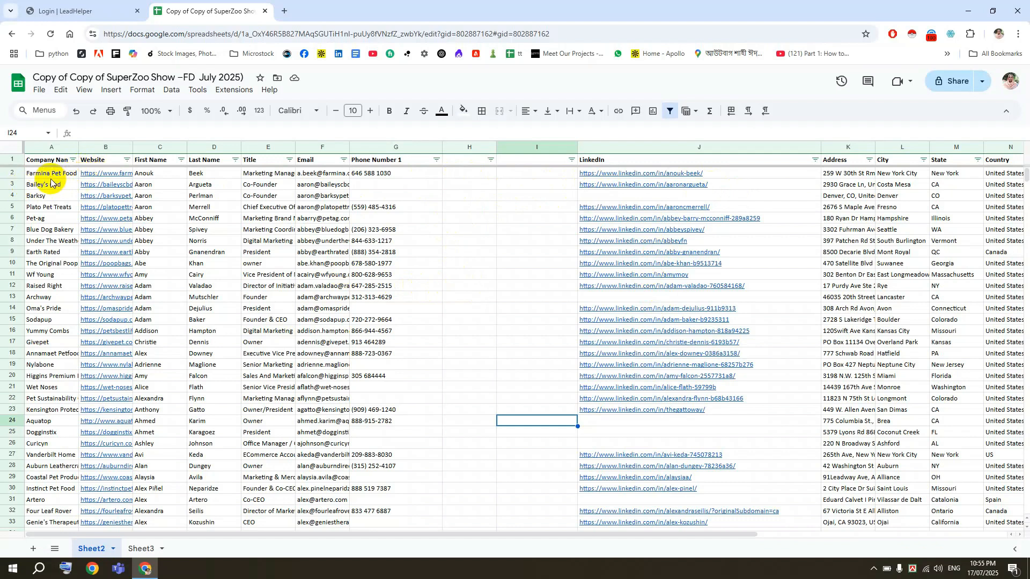
drag(457, 174, 548, 488)
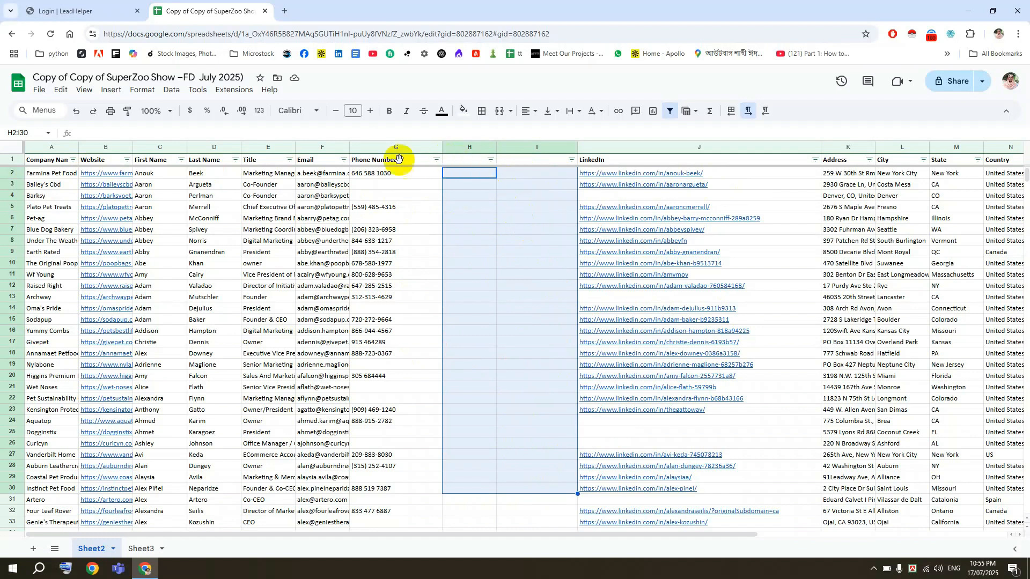
Trim whitespace from all cells of Sheet2 and dismiss the report.
click(11, 149)
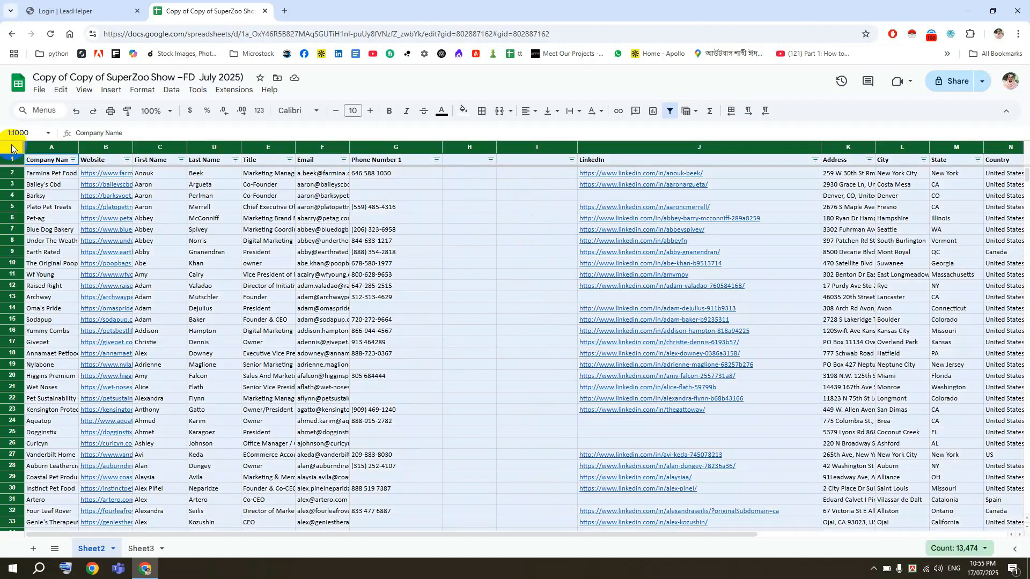
click(171, 90)
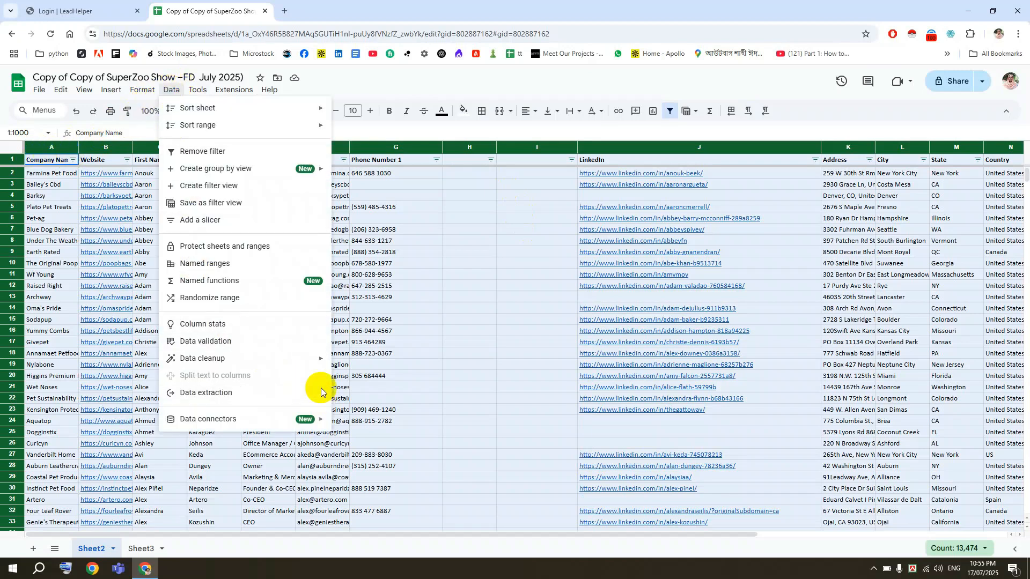
mouse_move(302, 365)
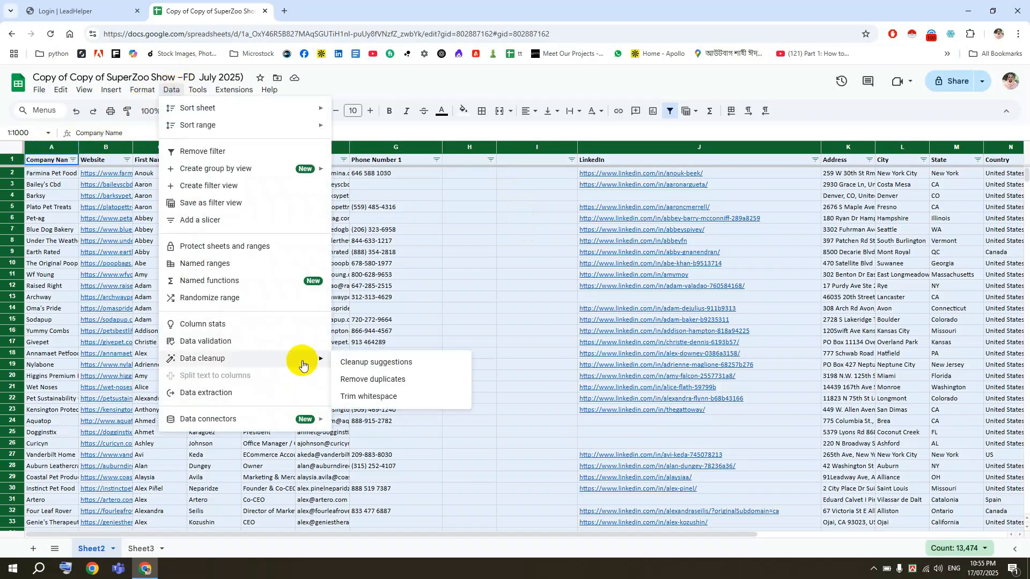
click(375, 397)
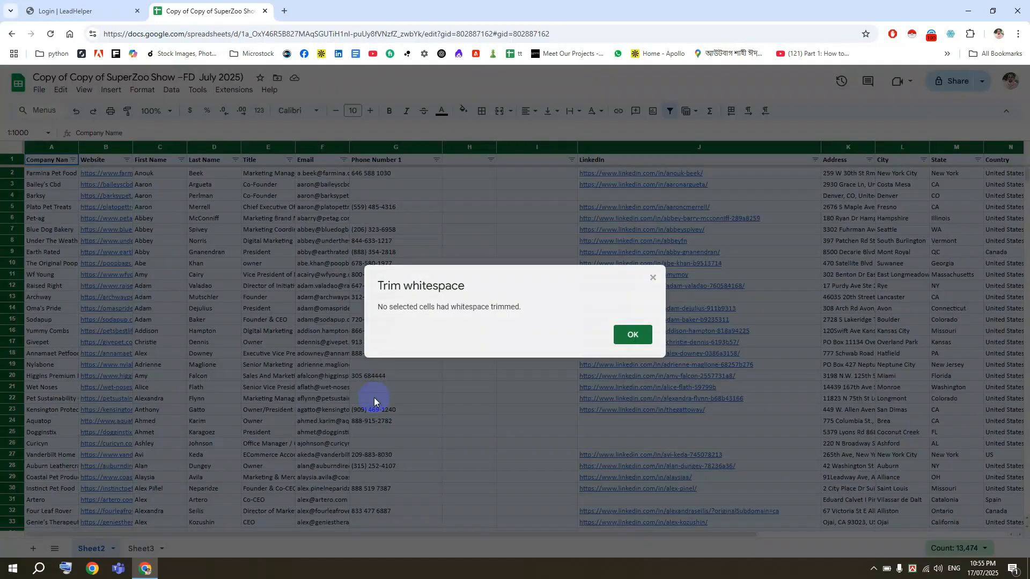
click(628, 335)
Trim whitespace from all cells of Sheet3 and dismiss the report.
click(141, 548)
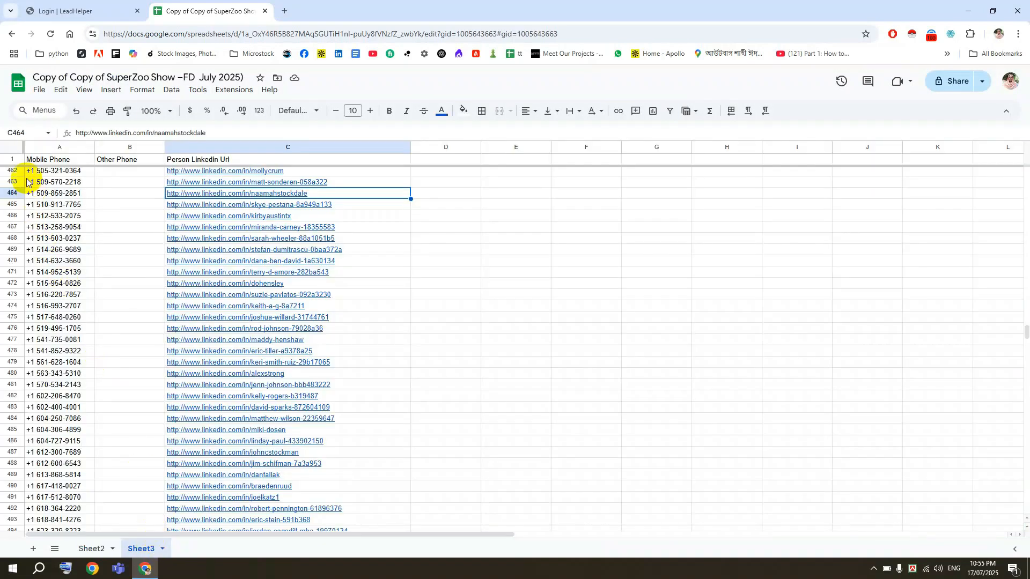
click(12, 147)
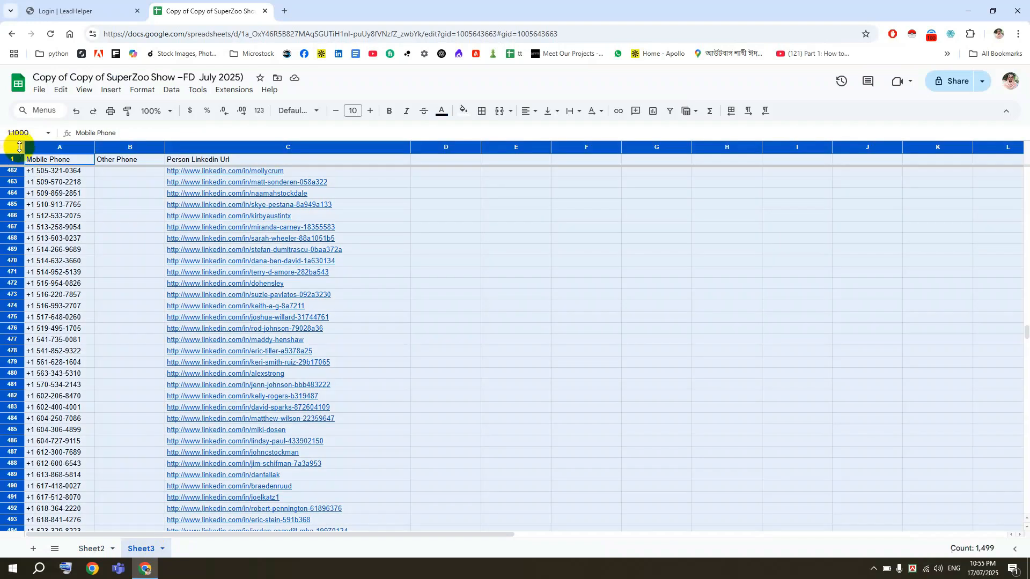
click(171, 89)
mouse_move(313, 344)
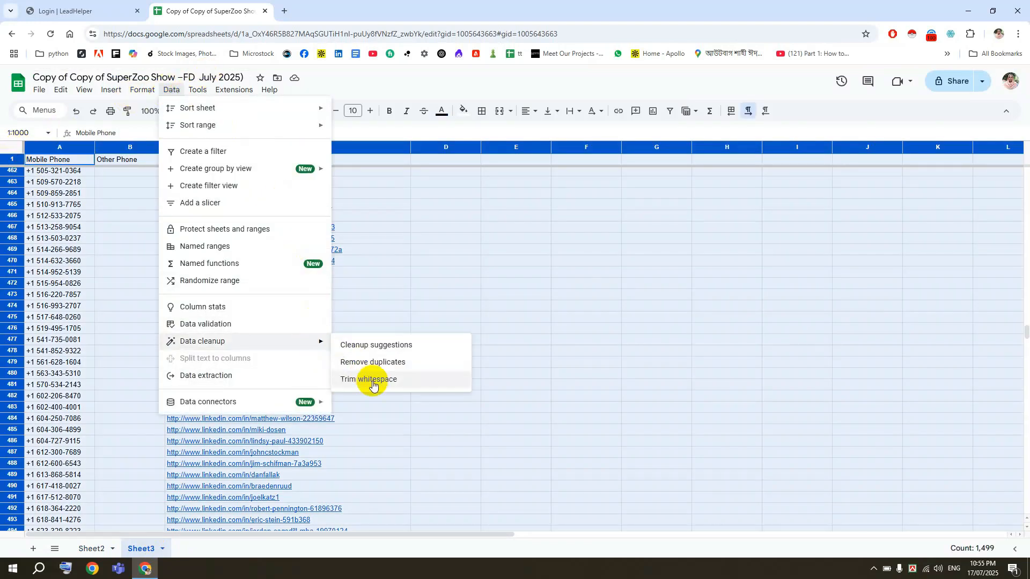
click(368, 379)
click(639, 345)
click(526, 346)
Move Sheet3's Mobile Phone and Other Phone columns to the right of the Person Linkedin Url column.
click(229, 148)
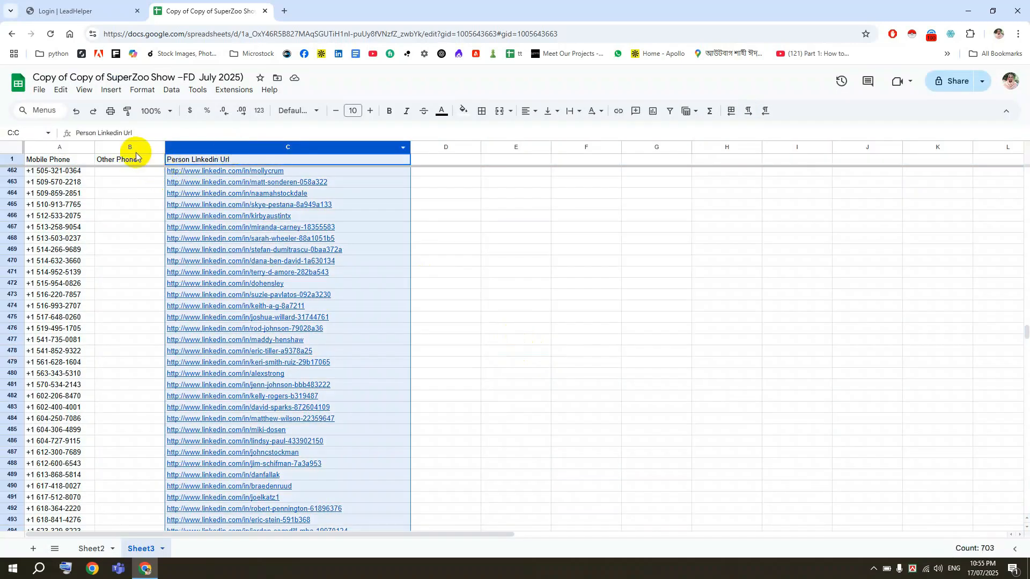
drag(138, 149, 50, 150)
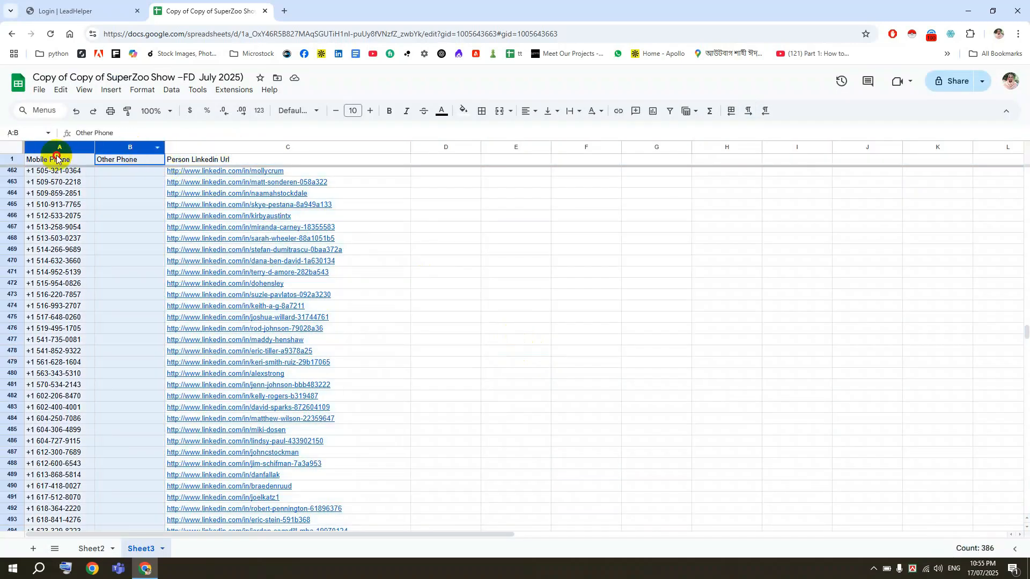
click(62, 90)
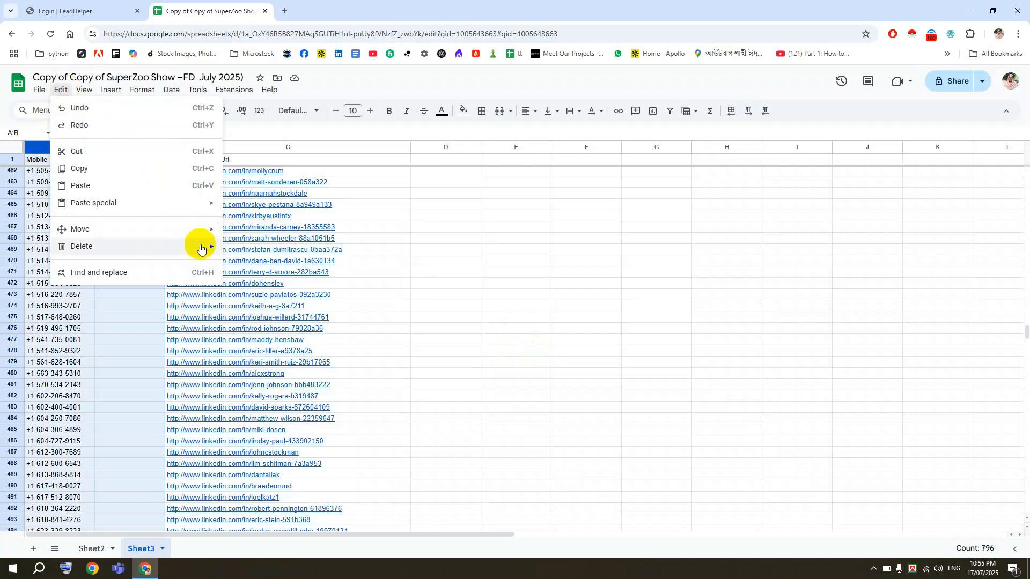
mouse_move(206, 236)
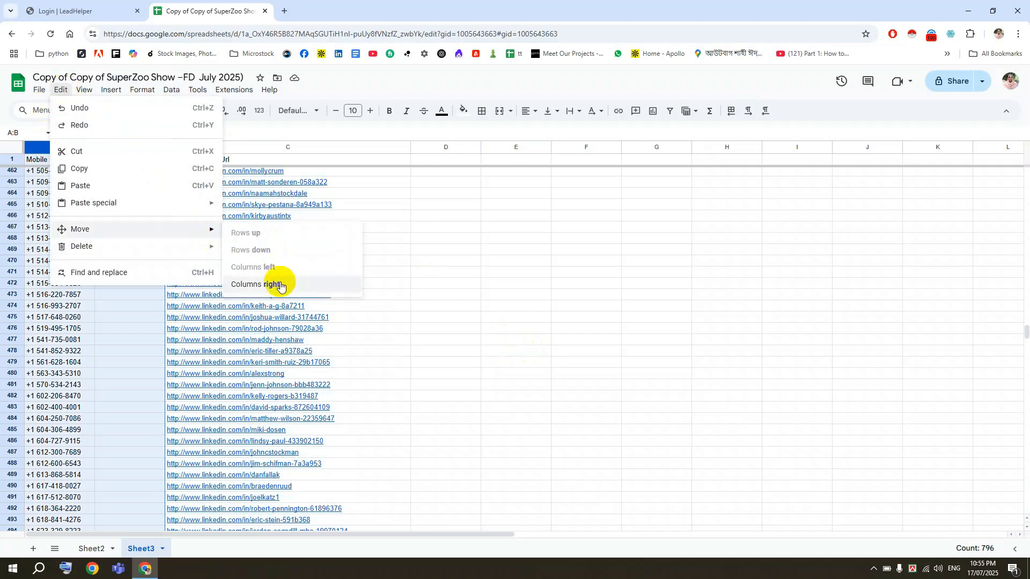
click(280, 285)
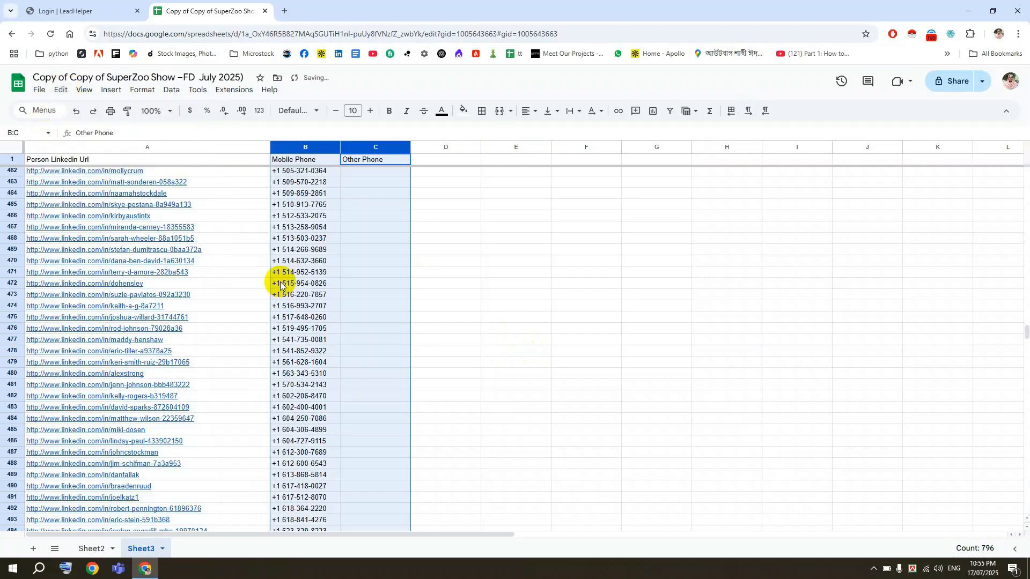
click(70, 145)
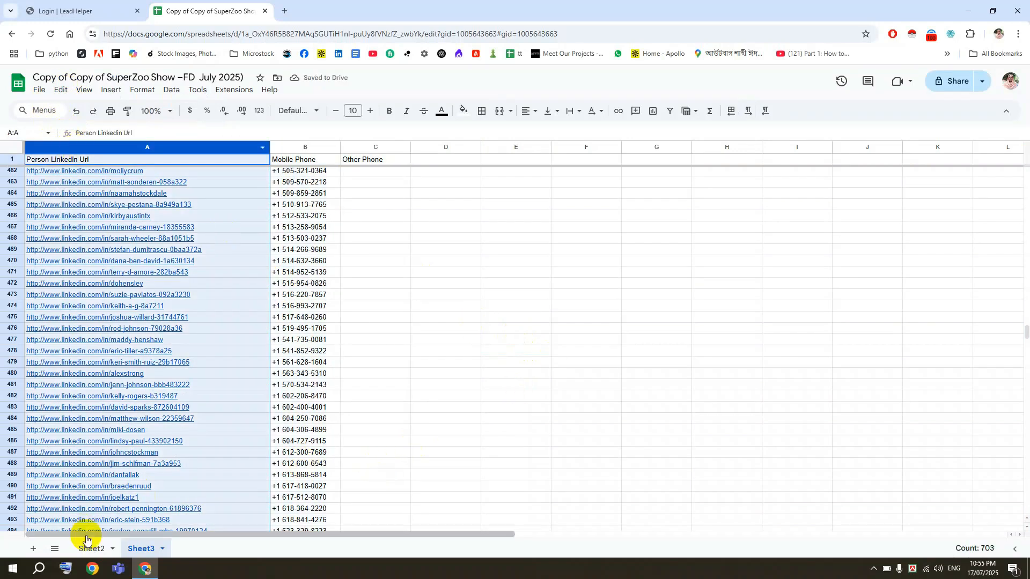
Compare the Mobile Phone and Other Phone entries on Sheet3, including the cells in rows 334 to 336.
scroll(374, 228, up, 5)
scroll(375, 232, up, 20)
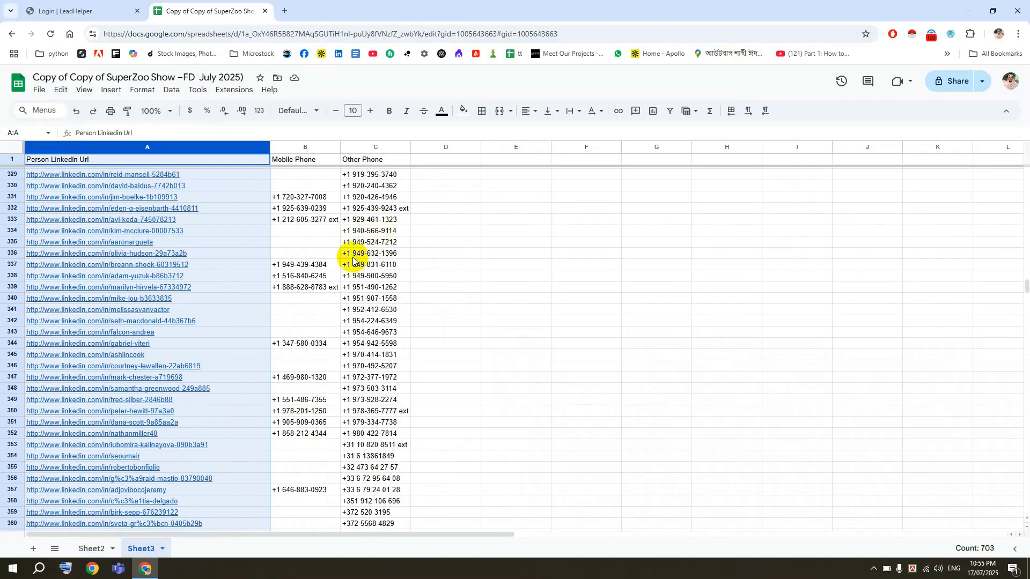
drag(369, 231, 371, 256)
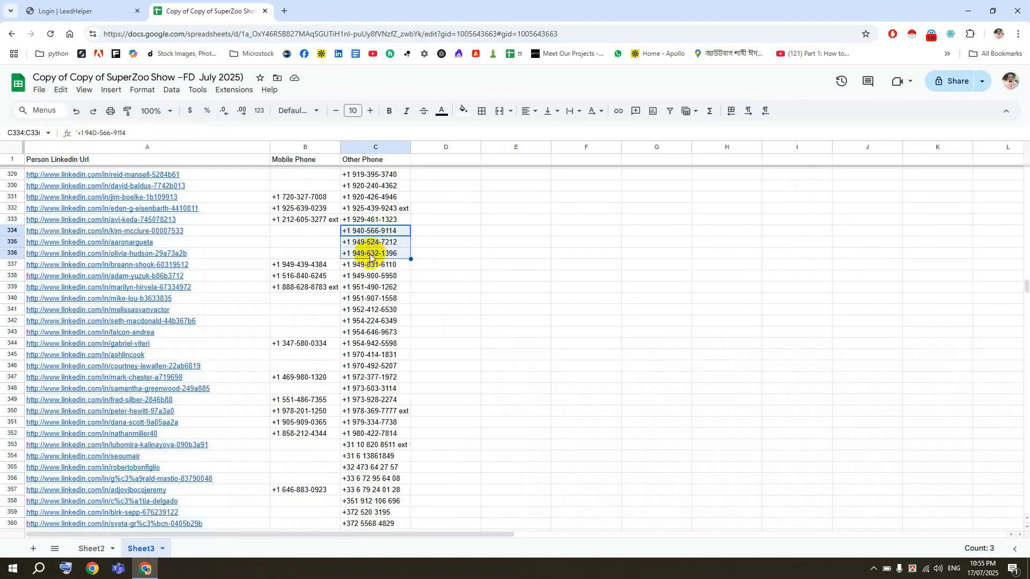
drag(288, 232, 291, 250)
drag(361, 231, 359, 255)
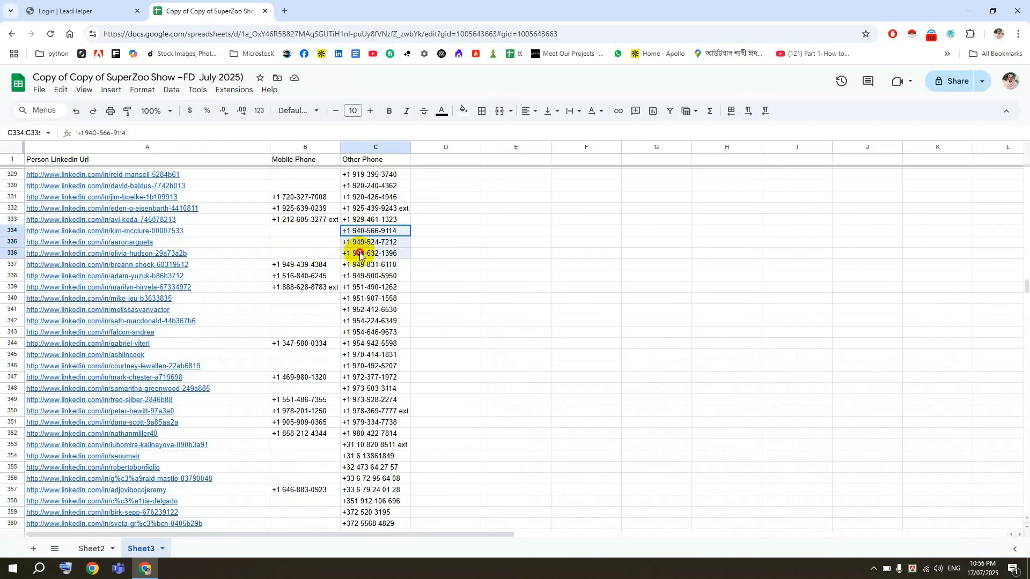
drag(301, 231, 306, 256)
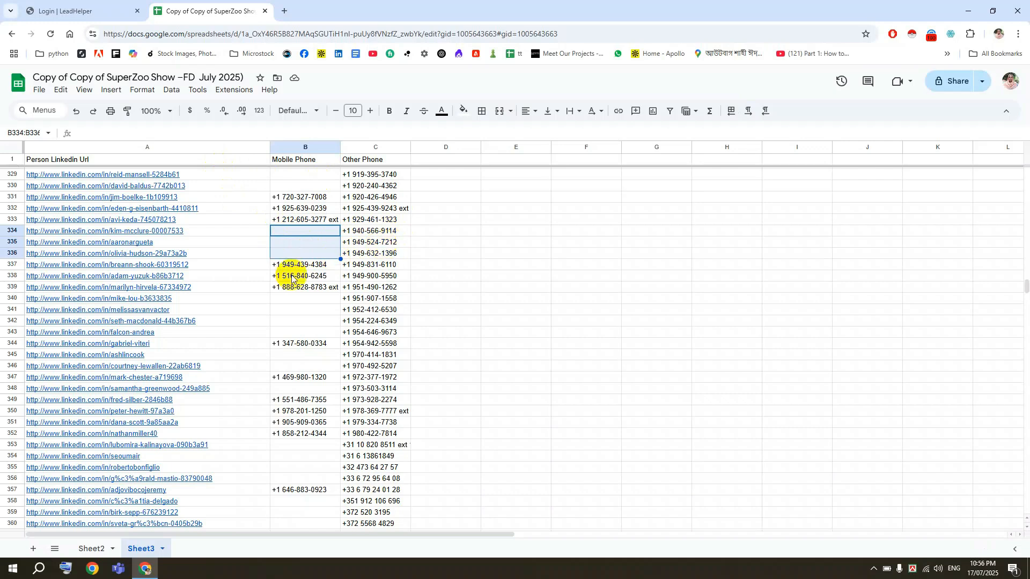
Insert two blank columns to the left of the empty columns H and I on Sheet2.
mouse_move(155, 493)
click(88, 548)
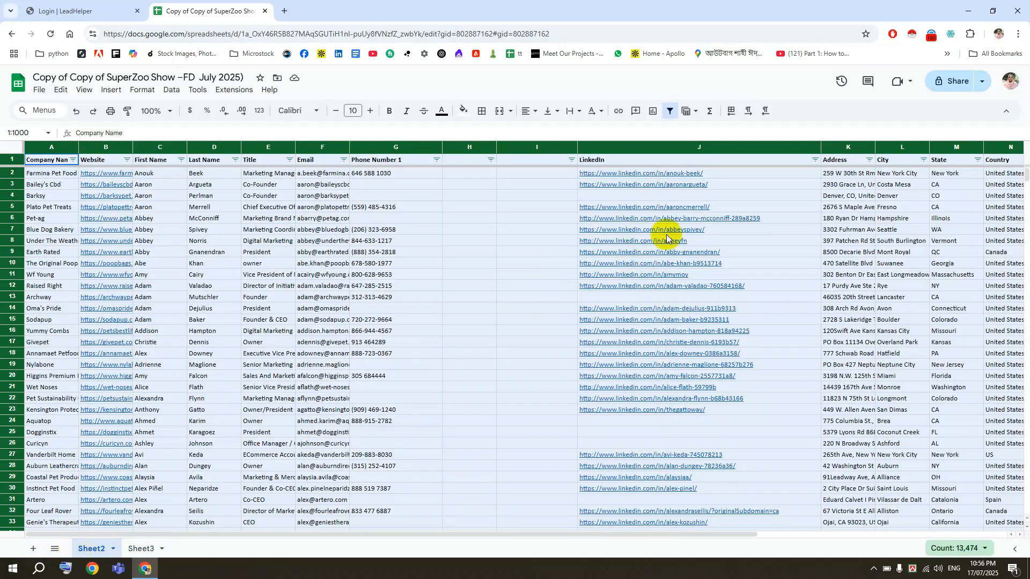
mouse_move(615, 254)
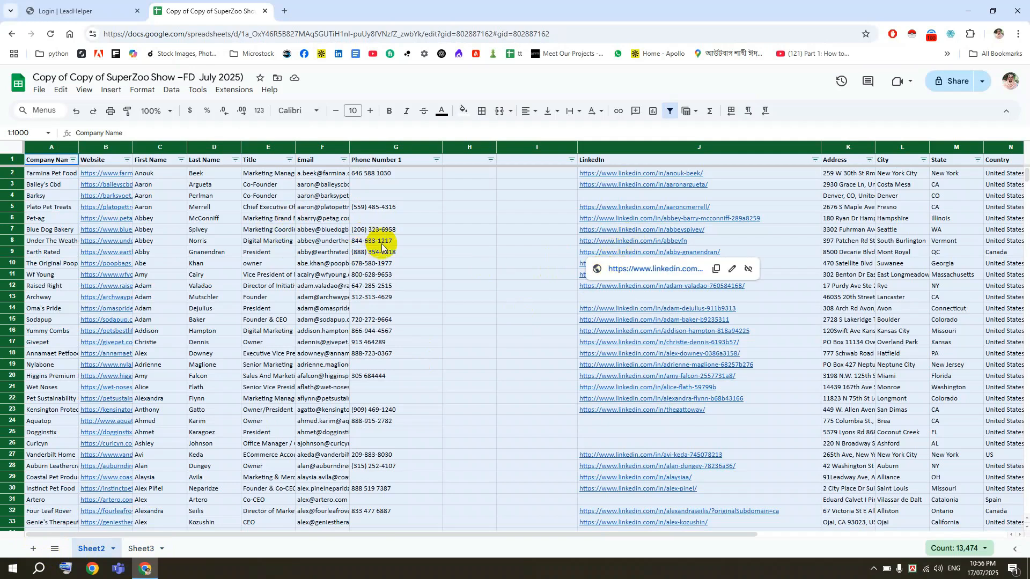
drag(458, 150, 533, 155)
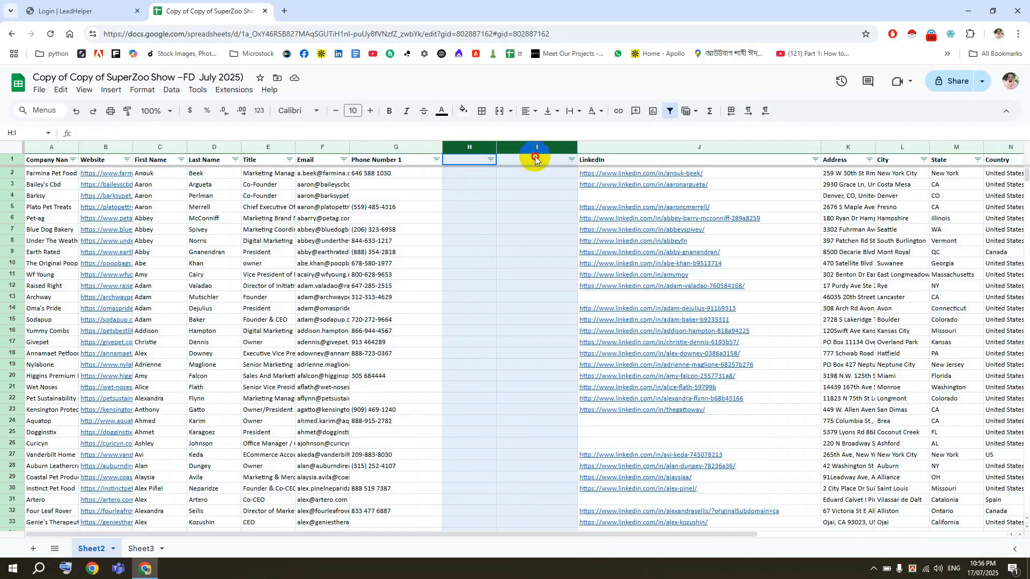
right_click(499, 203)
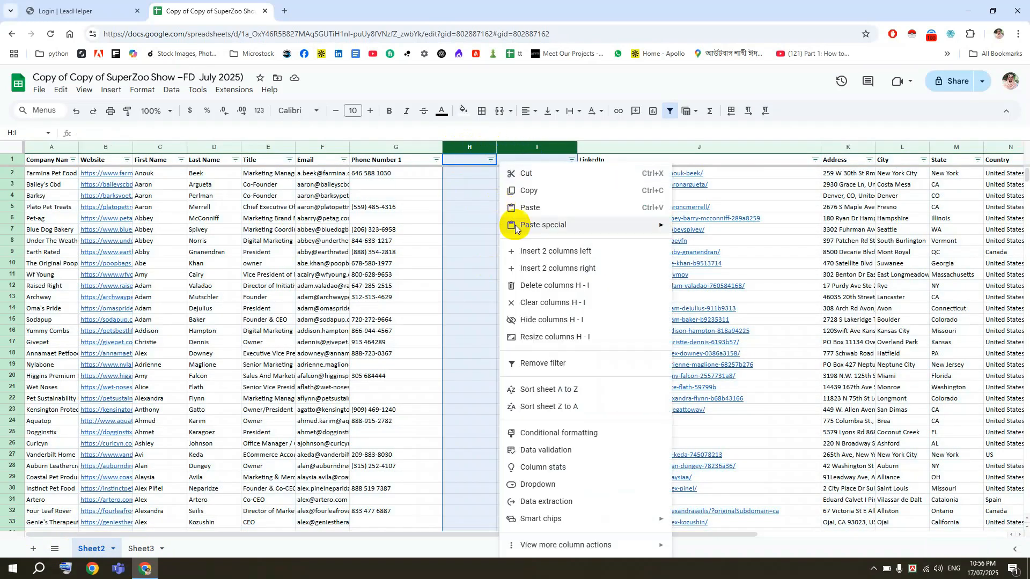
click(554, 252)
click(492, 229)
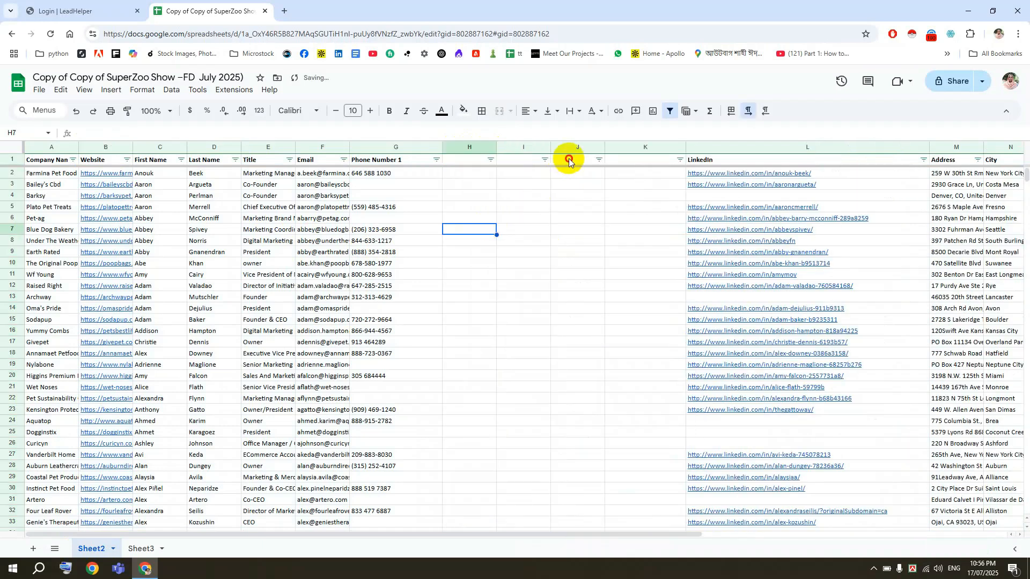
drag(569, 162, 669, 156)
click(516, 162)
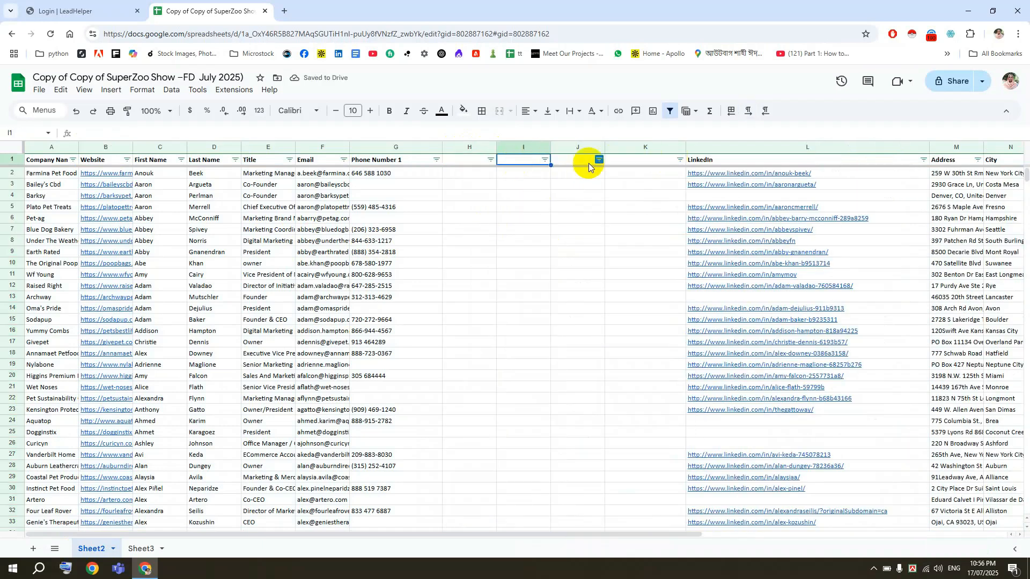
Insert one more blank column to the left of column H on Sheet2.
click(456, 146)
right_click(456, 147)
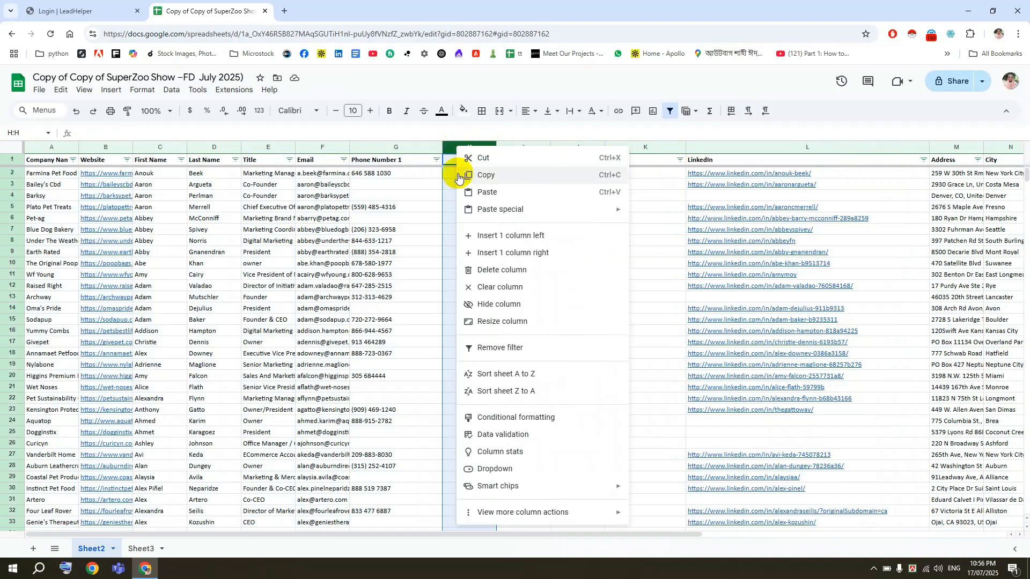
click(510, 231)
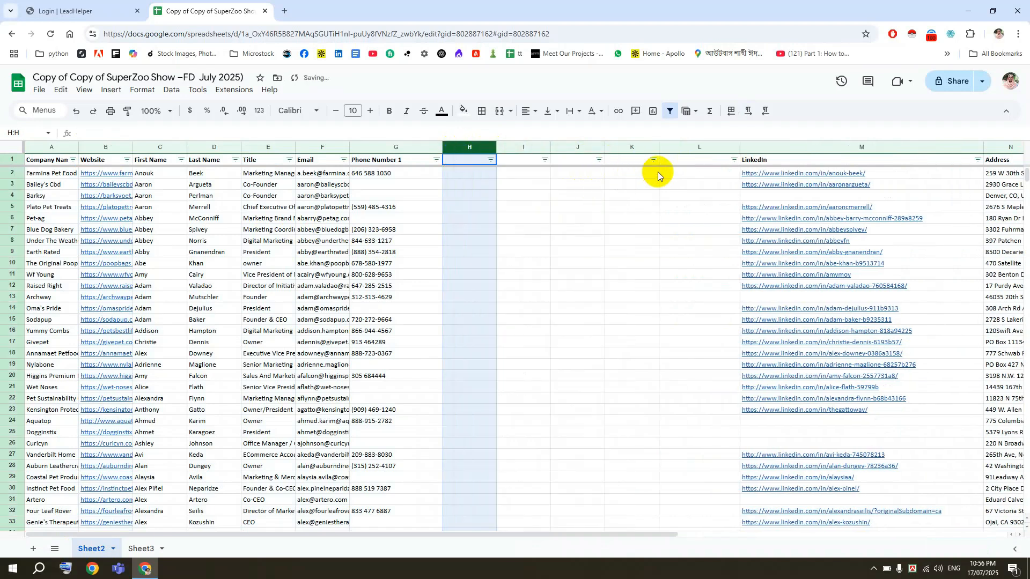
drag(680, 161, 530, 159)
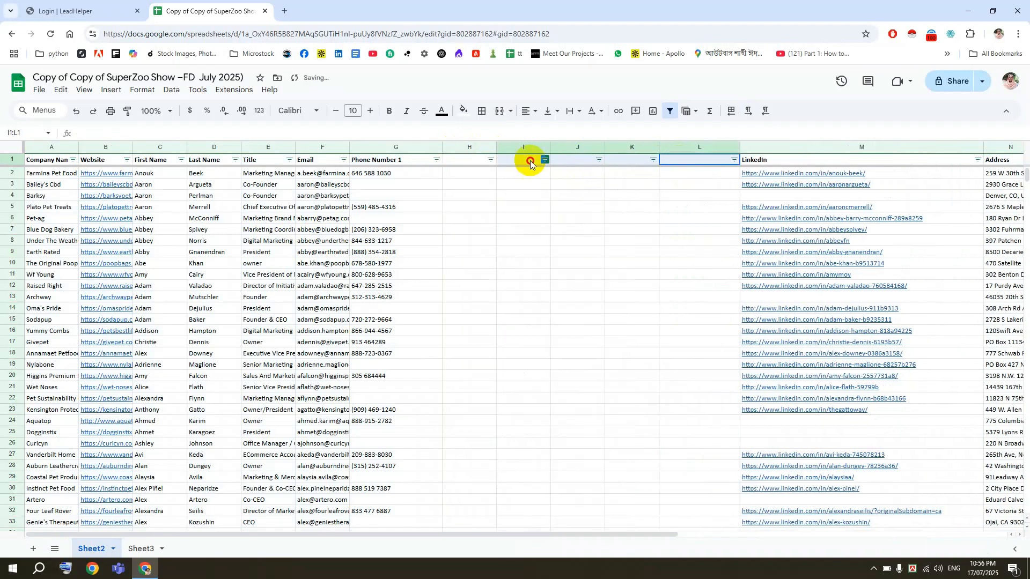
Enter 1 in cell H1 of Sheet2 and fill it down column H to row 1000.
click(468, 160)
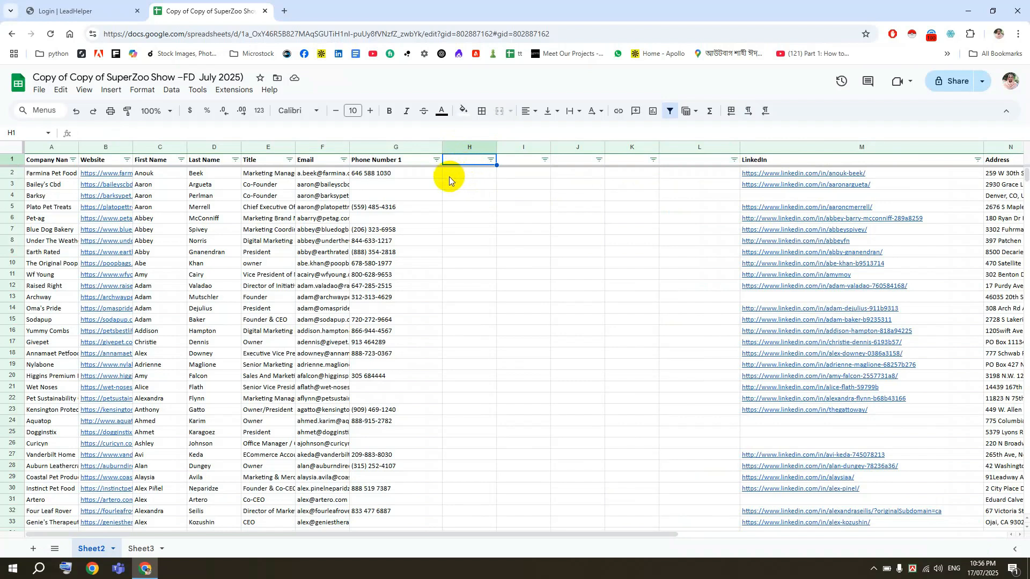
text(1)
key(Return)
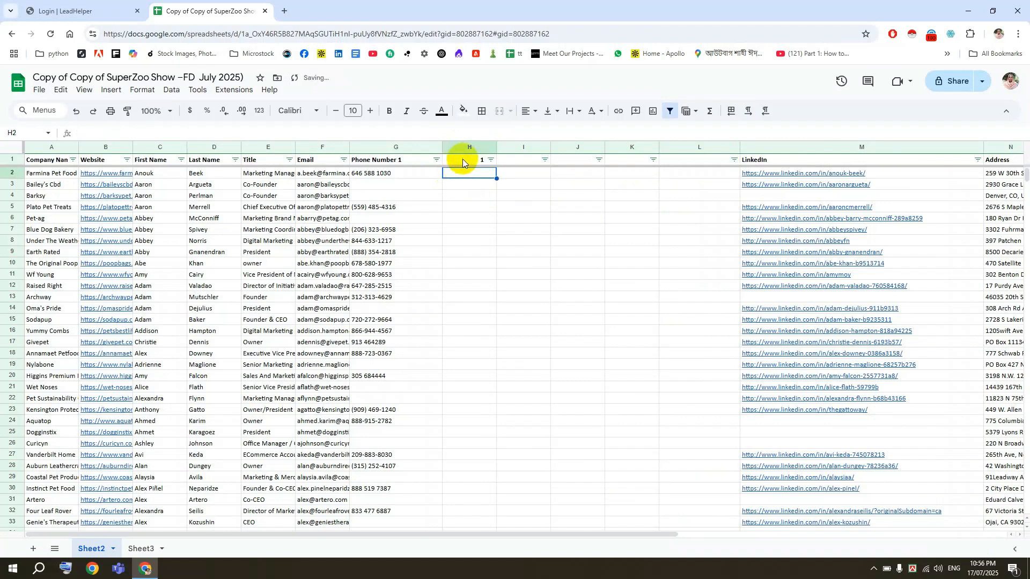
click(464, 161)
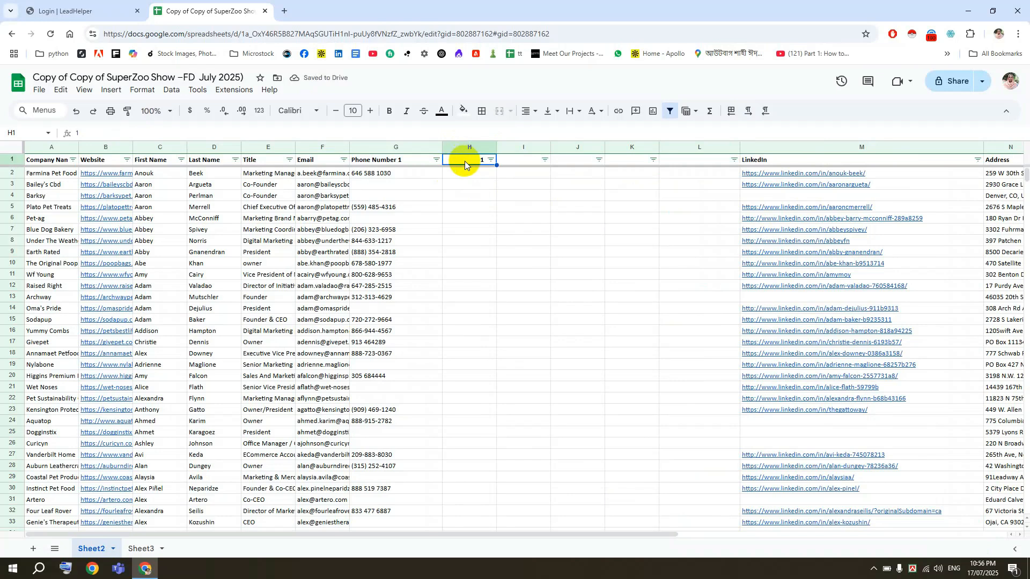
click(477, 206)
click(465, 161)
key(ctrl+shift+Down)
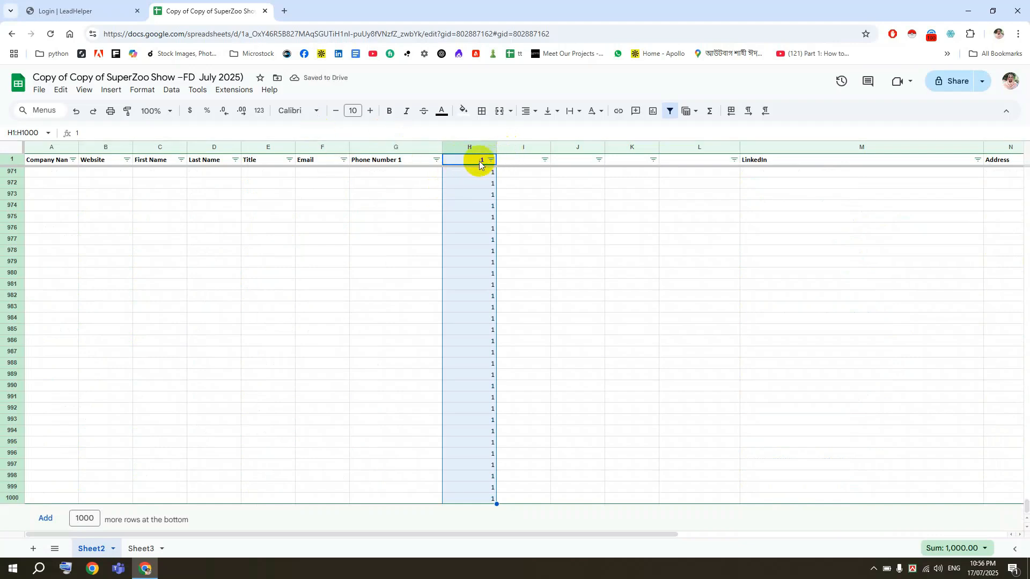
Enter 1 and 2 in I1 and I2, extend the number series down column I to row 1000, and check its end.
click(515, 162)
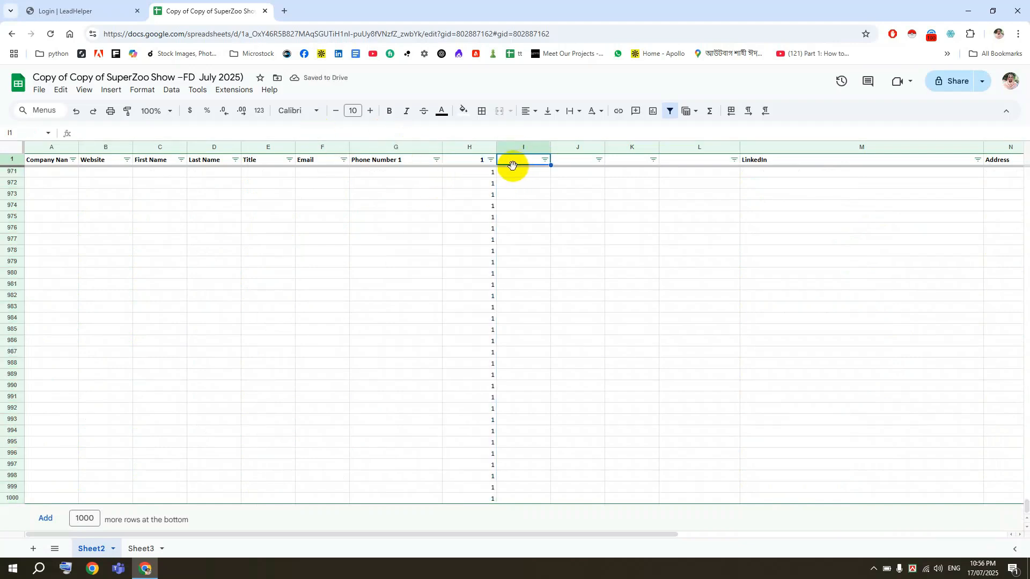
key(Down)
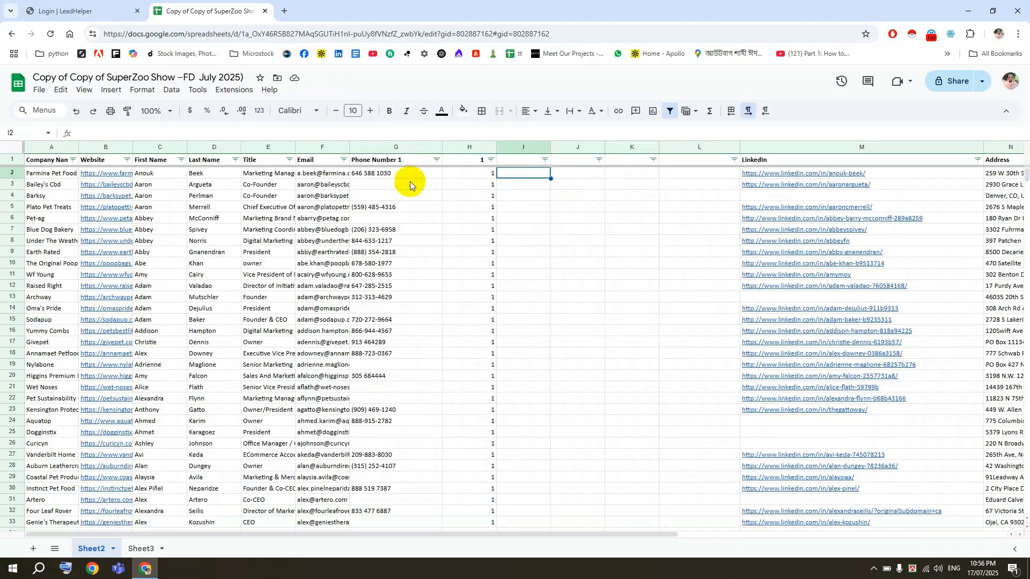
click(524, 163)
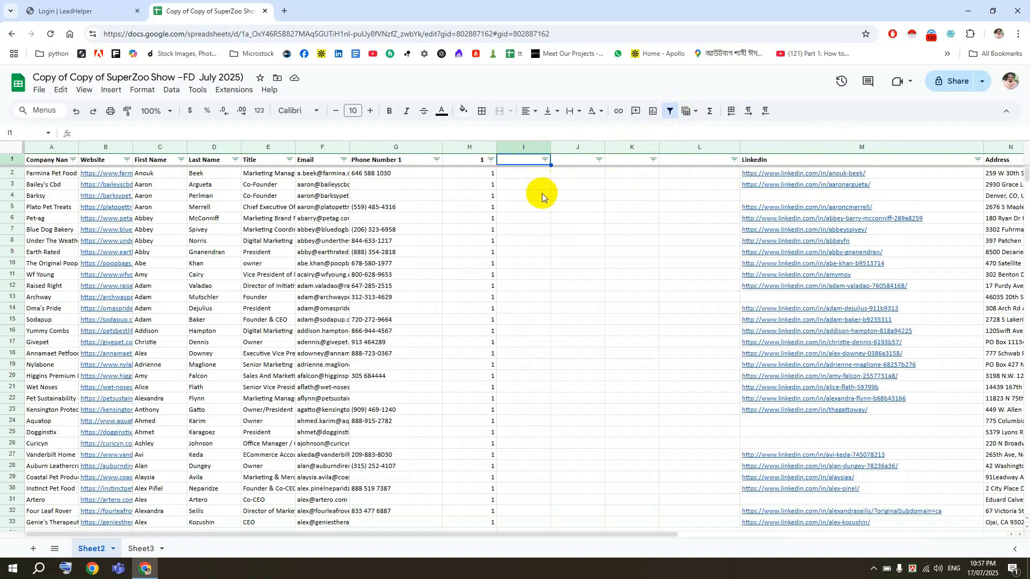
text(1)
key(Return)
text(2)
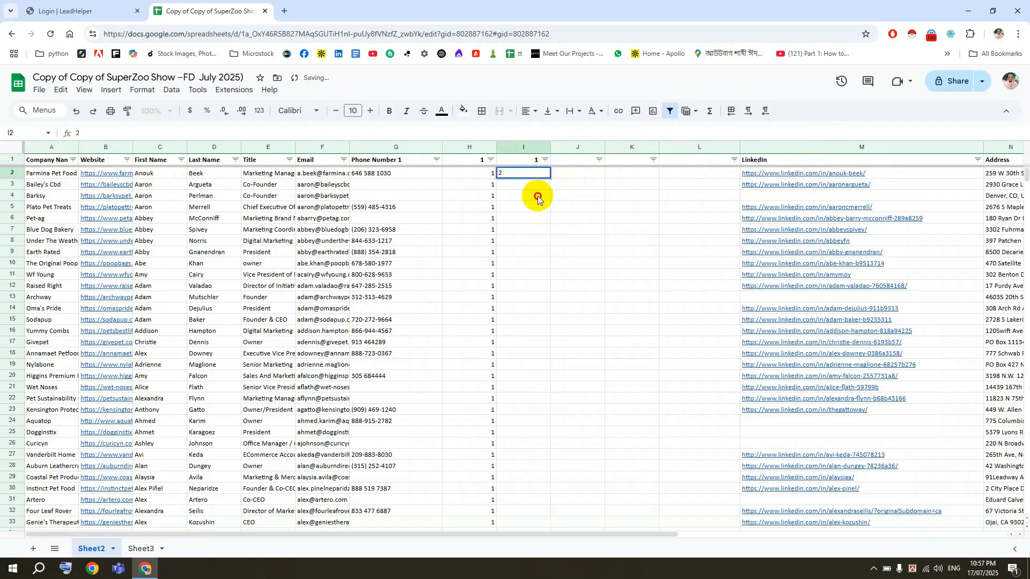
drag(526, 160, 527, 172)
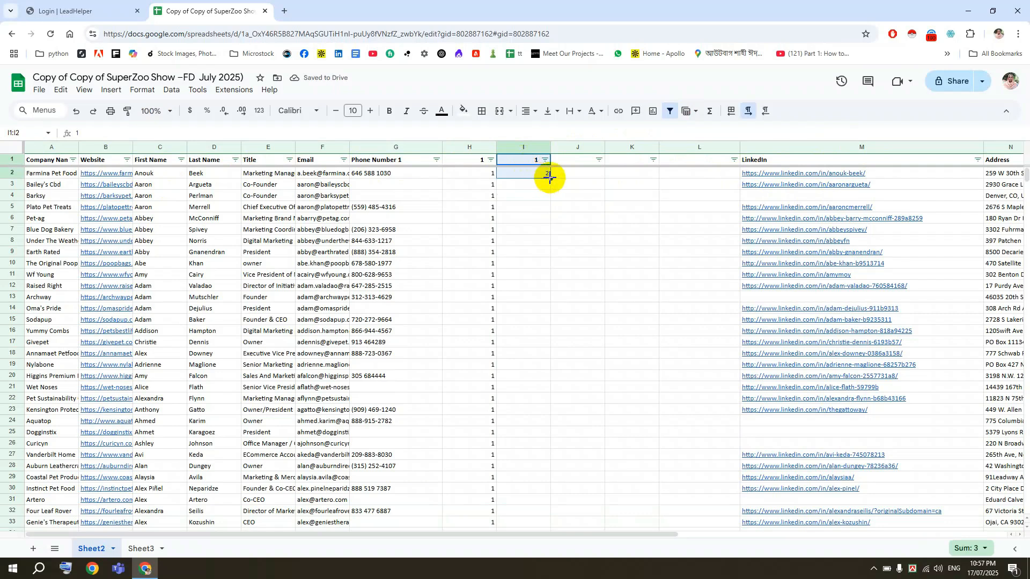
double_click(550, 177)
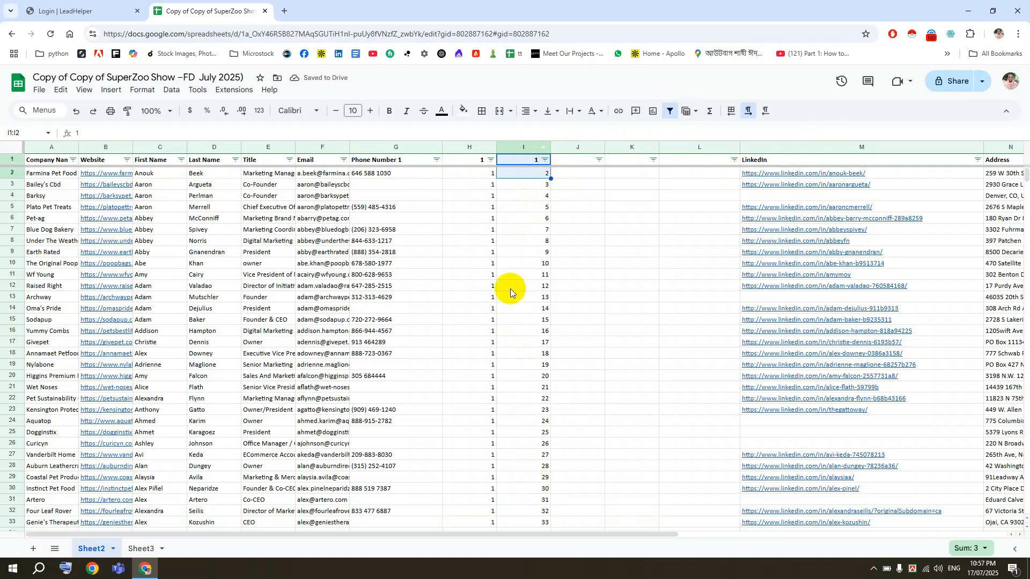
scroll(540, 275, down, 6)
drag(523, 322, 529, 334)
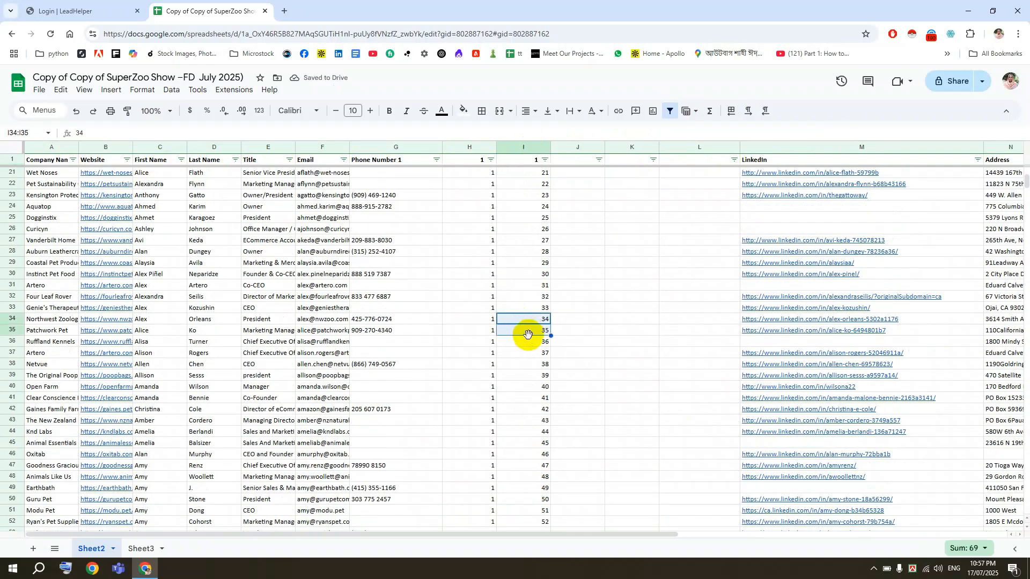
key(ctrl+Down)
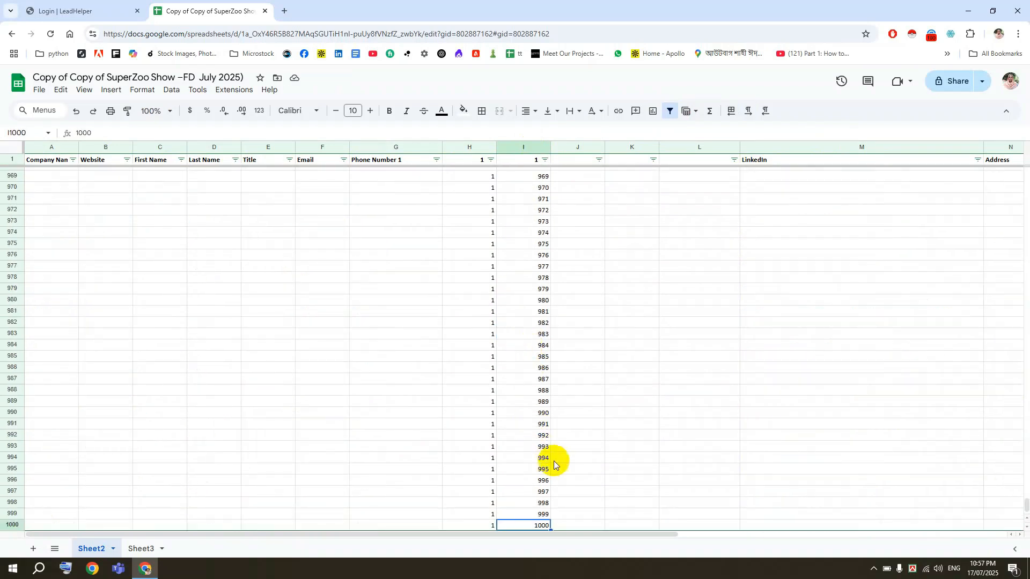
click(537, 445)
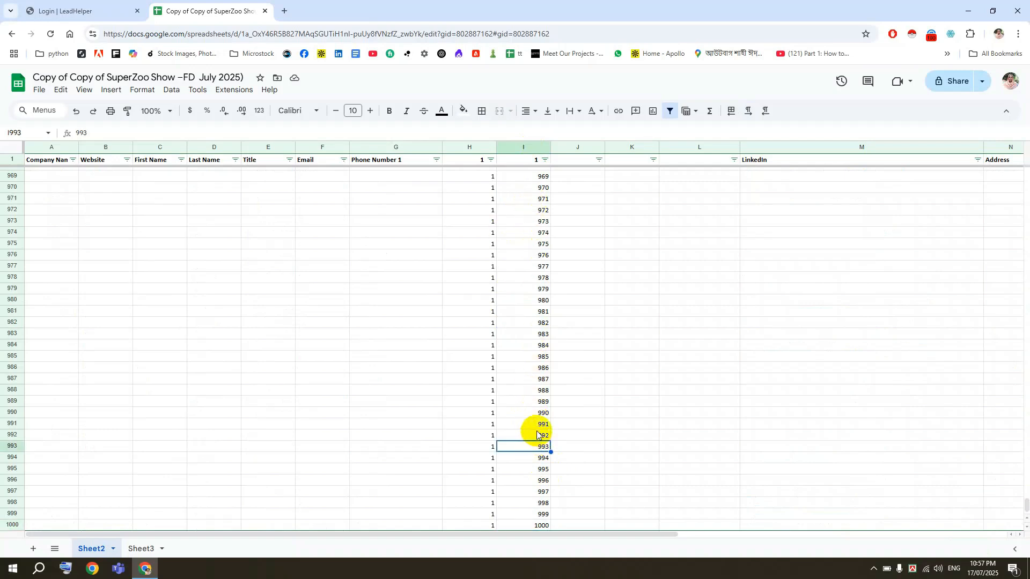
key(ctrl+Up)
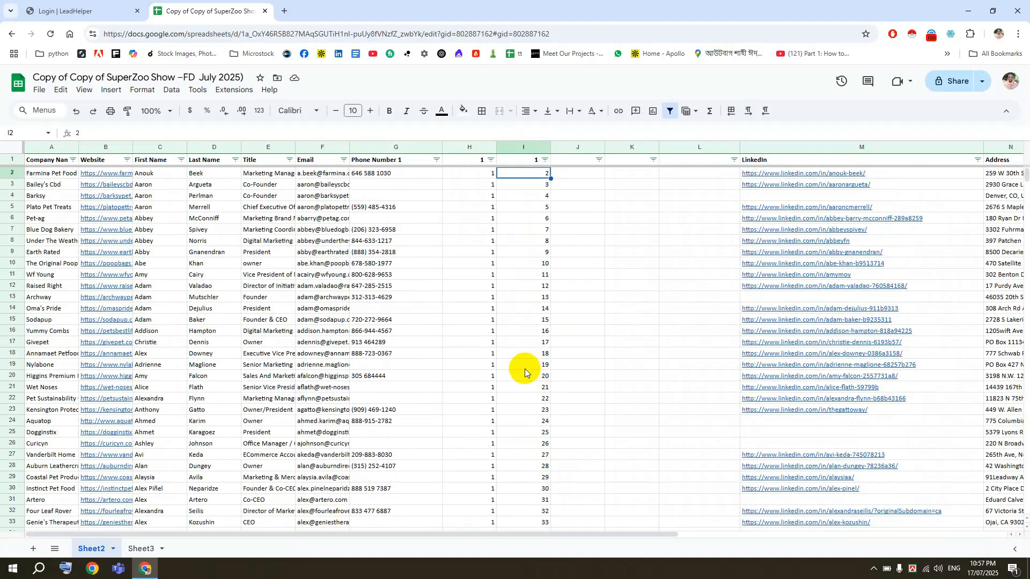
Sort Sheet2 from A to Z by the LinkedIn column.
click(808, 148)
right_click(808, 148)
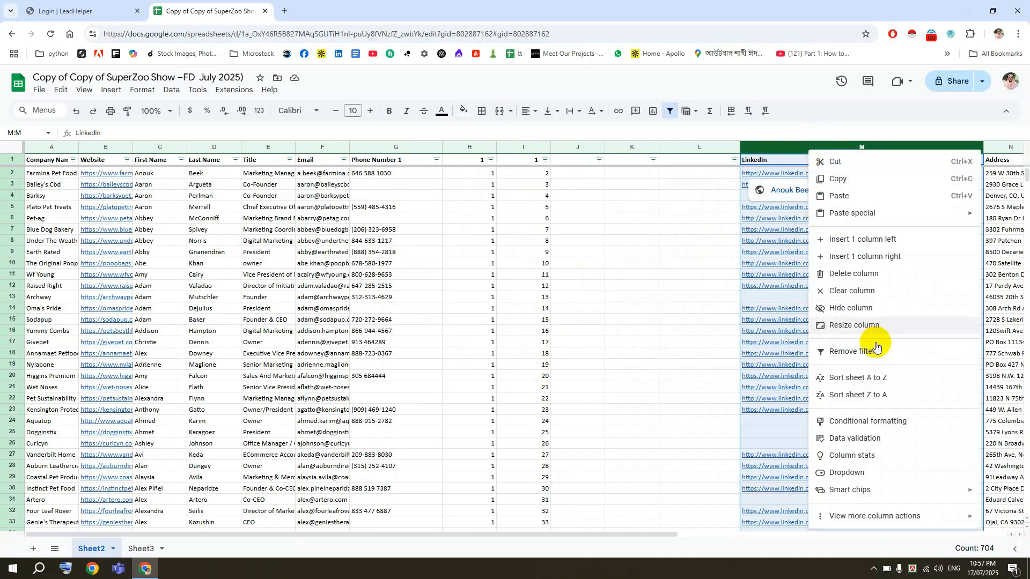
click(880, 379)
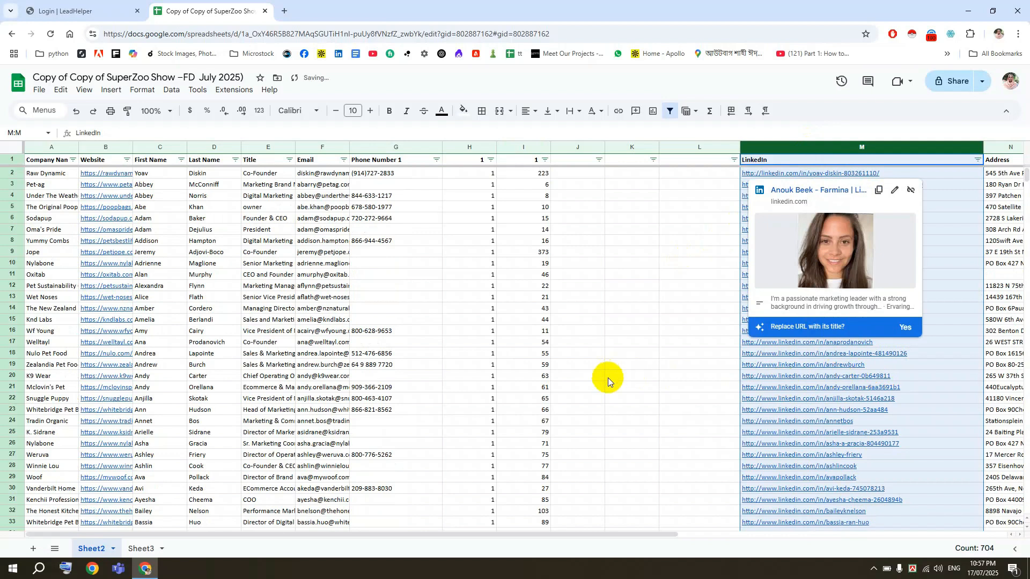
Examine where the LinkedIn entries end on Sheet2 and compare them with the LinkedIn URL and phone columns on Sheet3.
click(702, 342)
right_click(799, 144)
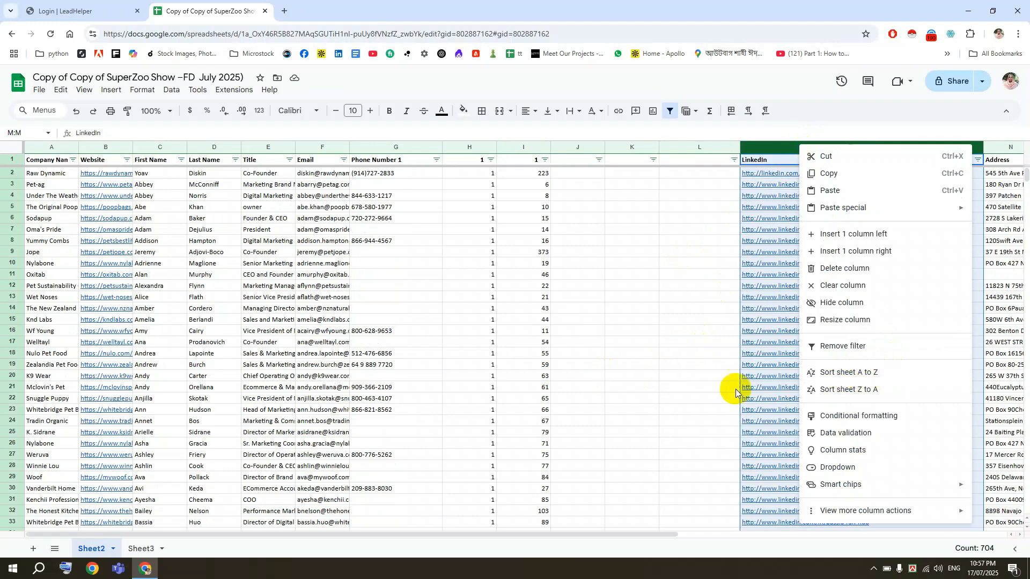
click(714, 386)
drag(1021, 175, 1017, 418)
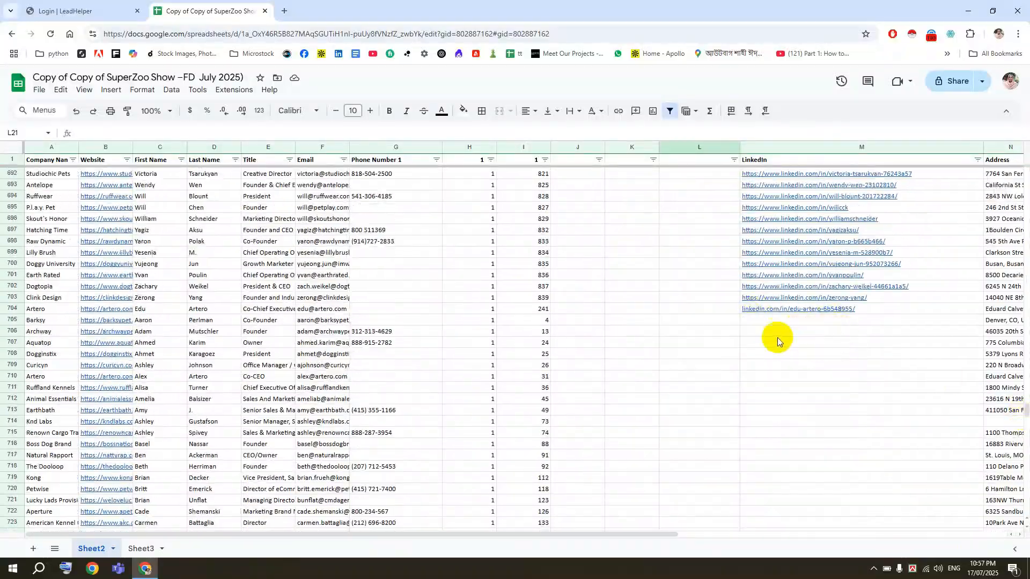
click(149, 549)
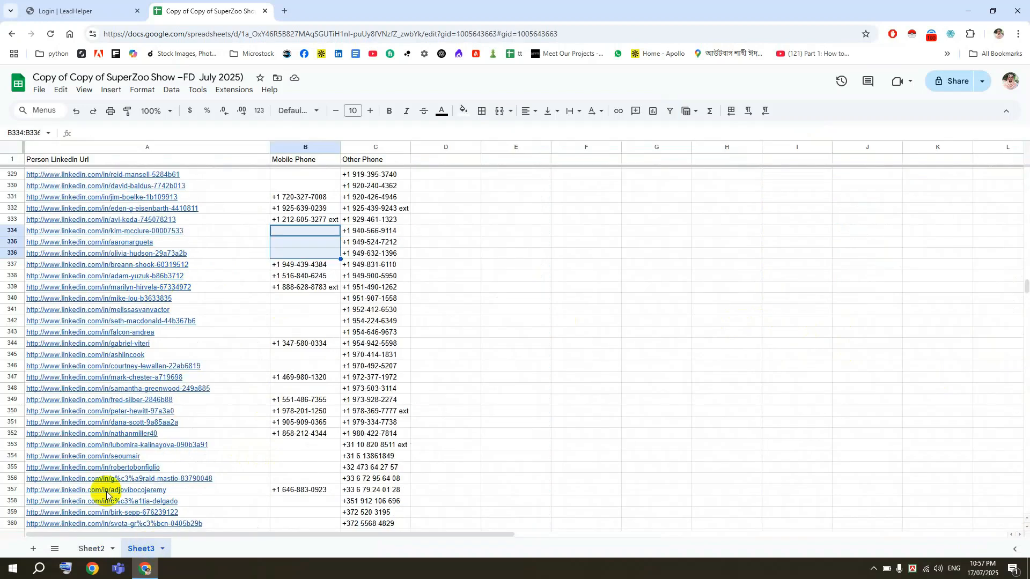
click(99, 548)
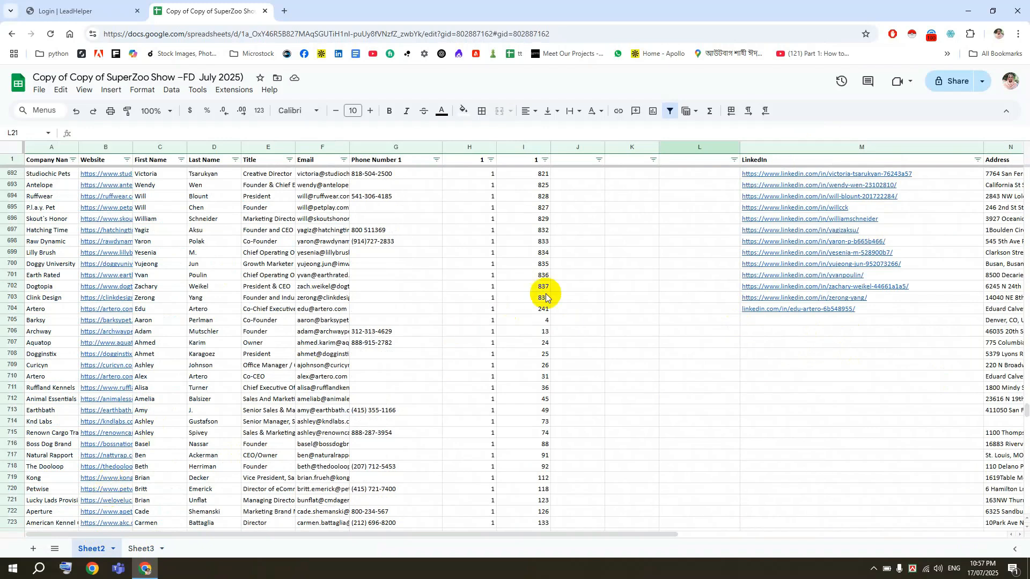
click(140, 548)
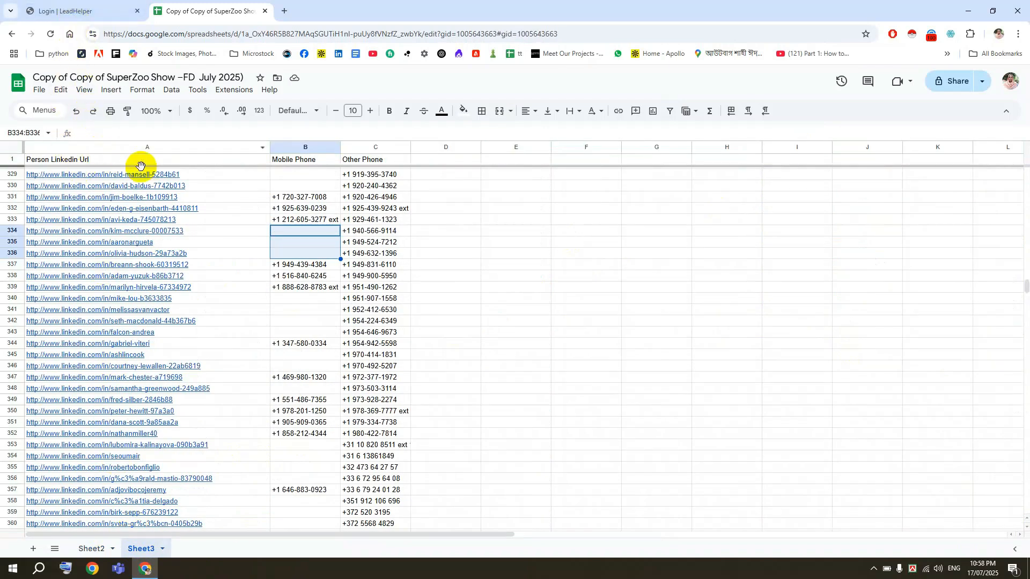
drag(153, 164, 380, 450)
Switch to LeadHelper, log in with the account e-mail and password, and open the Save Number page.
click(79, 12)
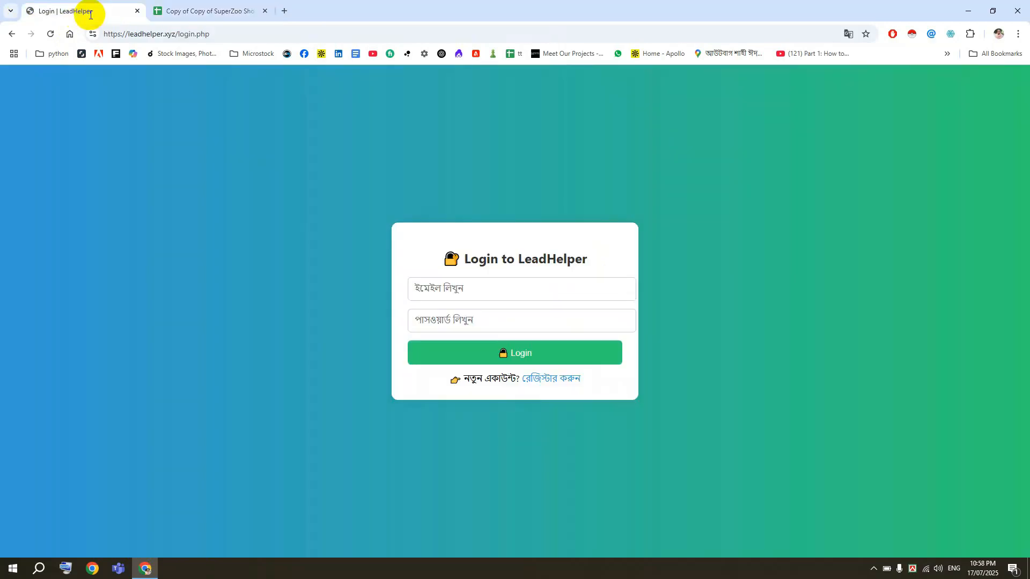
click(477, 292)
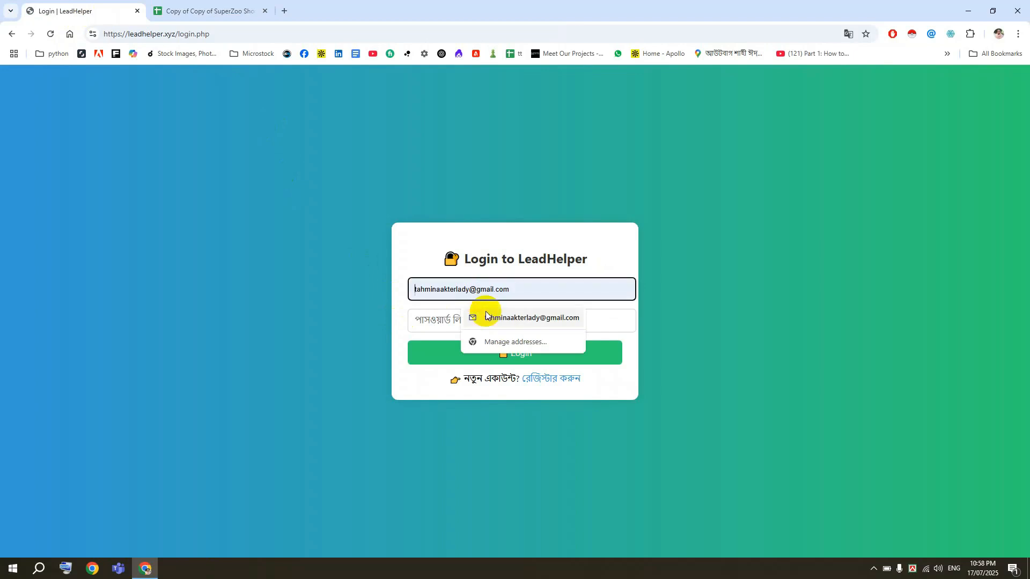
click(478, 315)
click(433, 320)
text(•••)
click(500, 354)
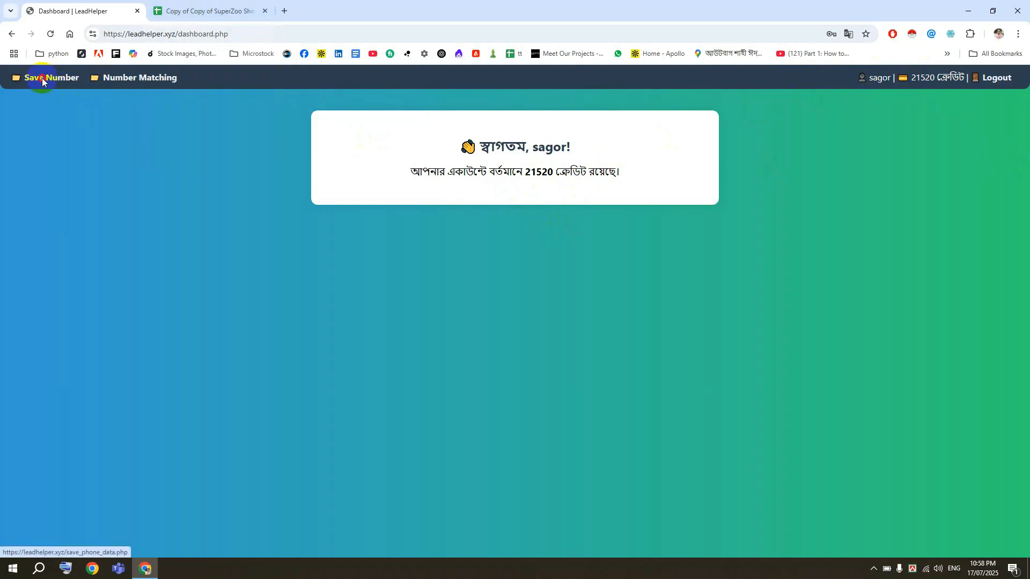
Return to the spreadsheet and copy the LinkedIn URL, Mobile Phone and Other Phone data in A1:C703 of Sheet3.
click(211, 8)
drag(128, 160, 374, 173)
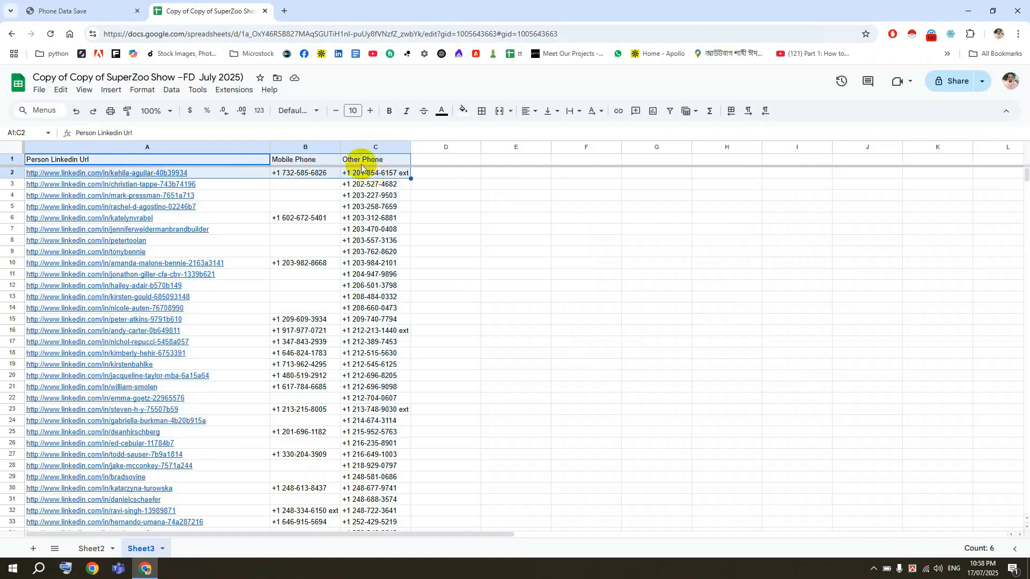
drag(231, 163, 368, 157)
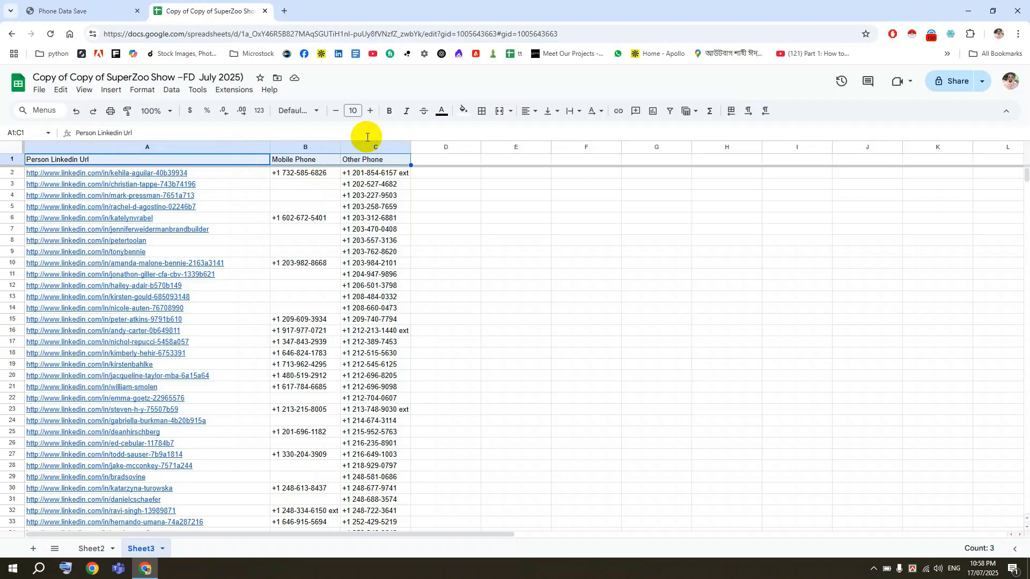
key(ctrl+shift+Down)
scroll(10, 460, down, 3)
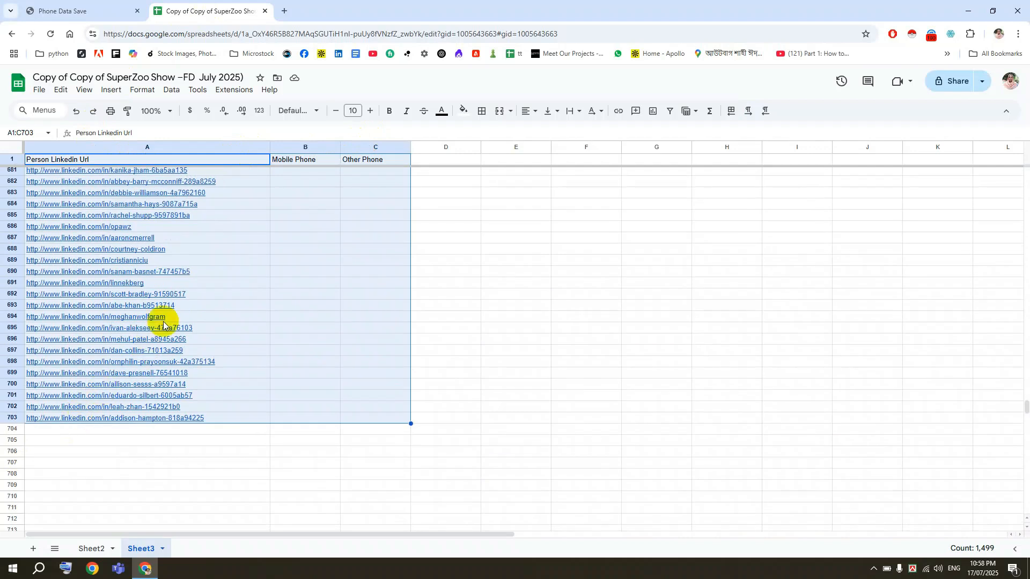
right_click(144, 278)
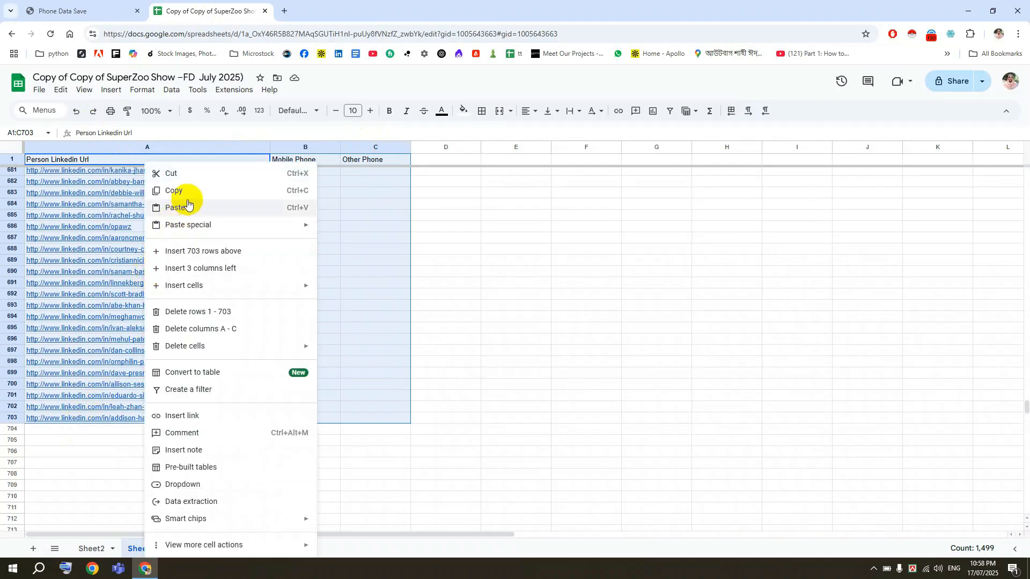
click(191, 196)
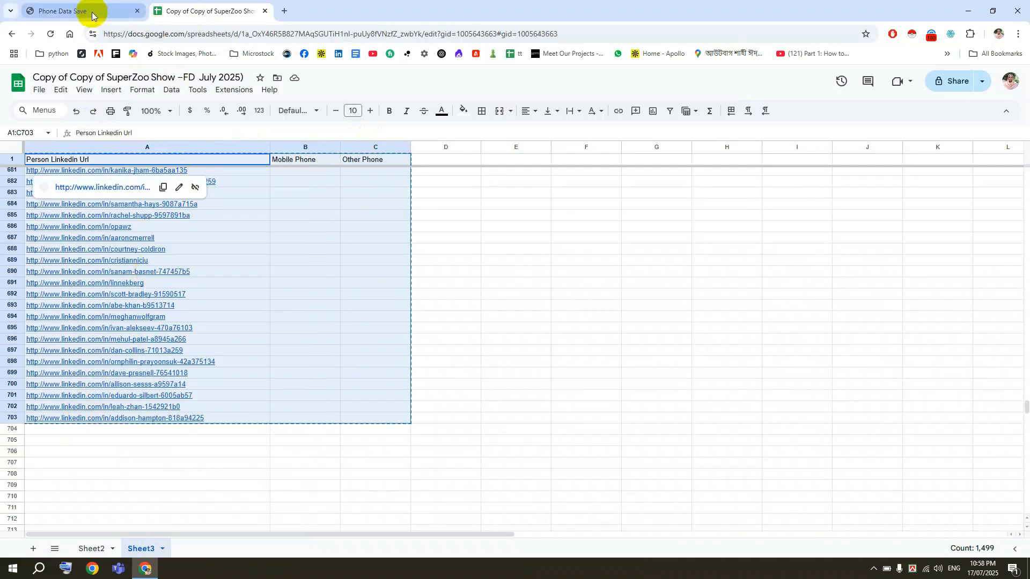
Paste the copied three-column data into LeadHelper's Phone Number Data Save form and save it.
click(92, 12)
click(475, 184)
right_click(476, 184)
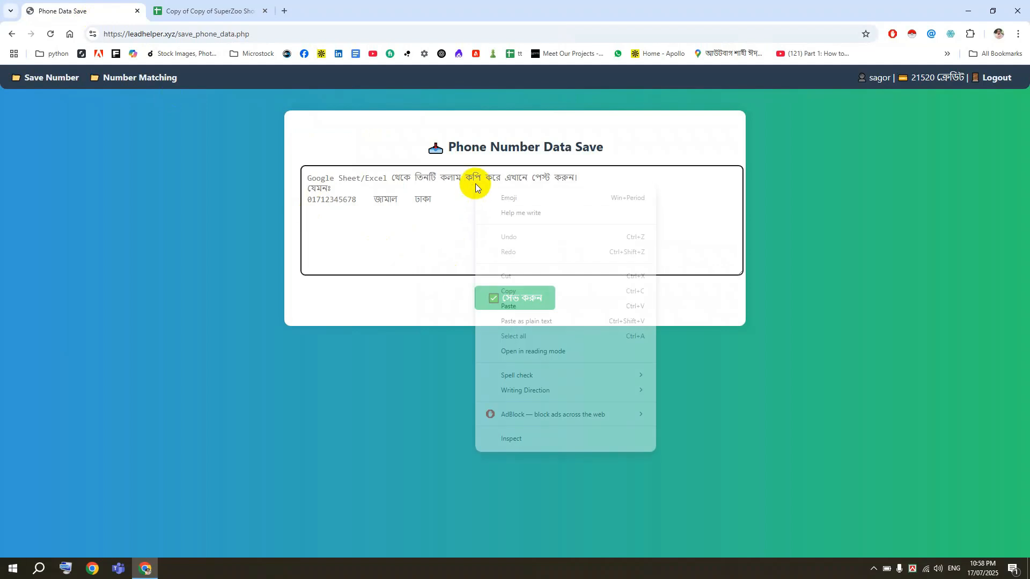
click(519, 309)
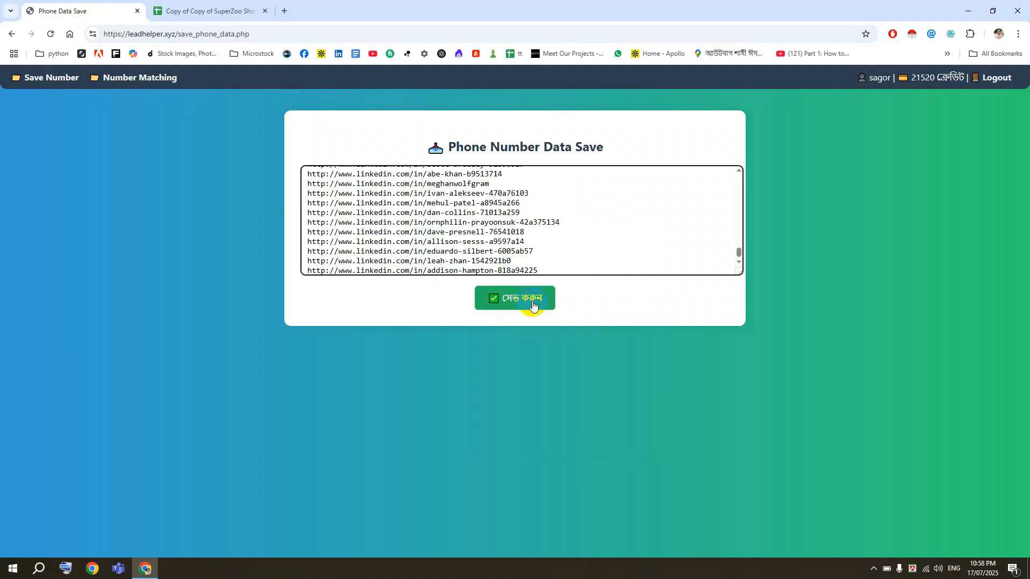
click(519, 304)
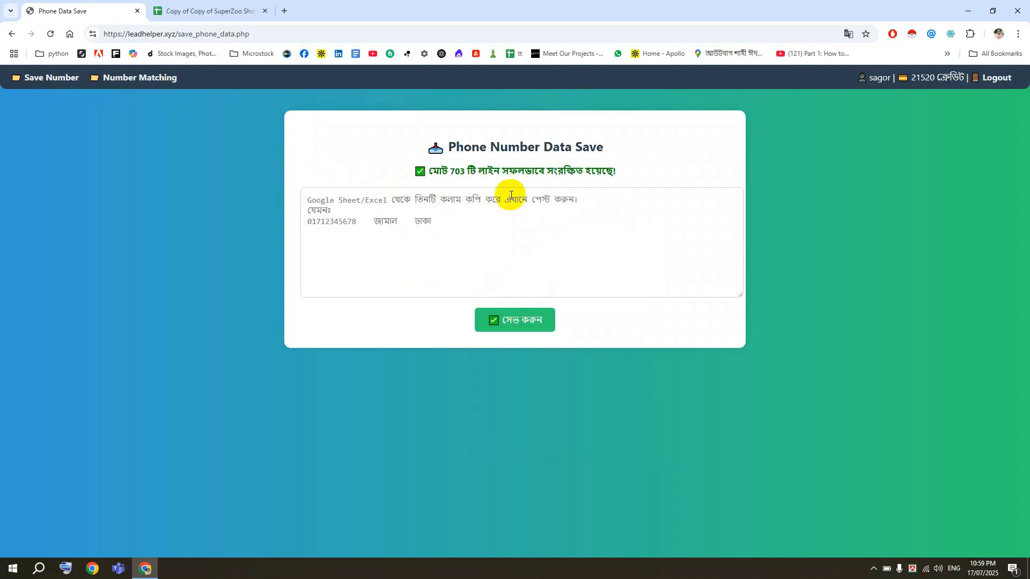
Go back to Sheet2 in the spreadsheet and copy the LinkedIn column's filled range M1:M704.
click(203, 11)
double_click(91, 548)
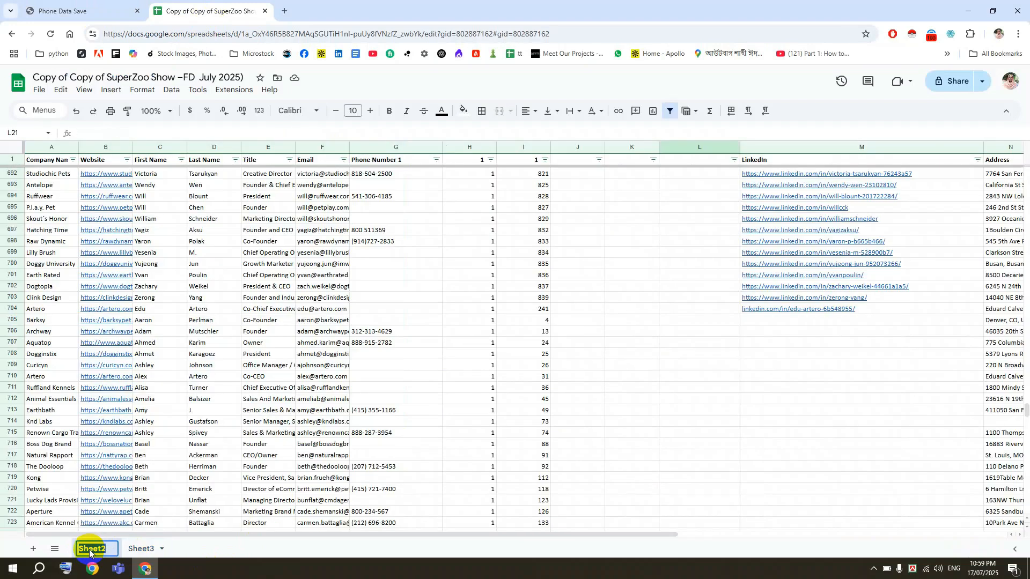
click(874, 546)
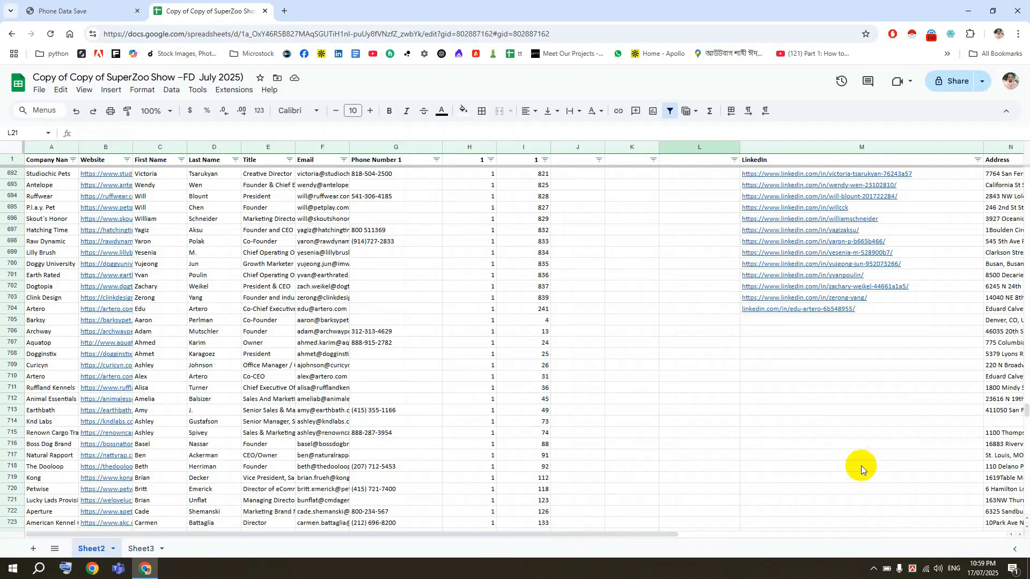
click(811, 163)
mouse_move(798, 185)
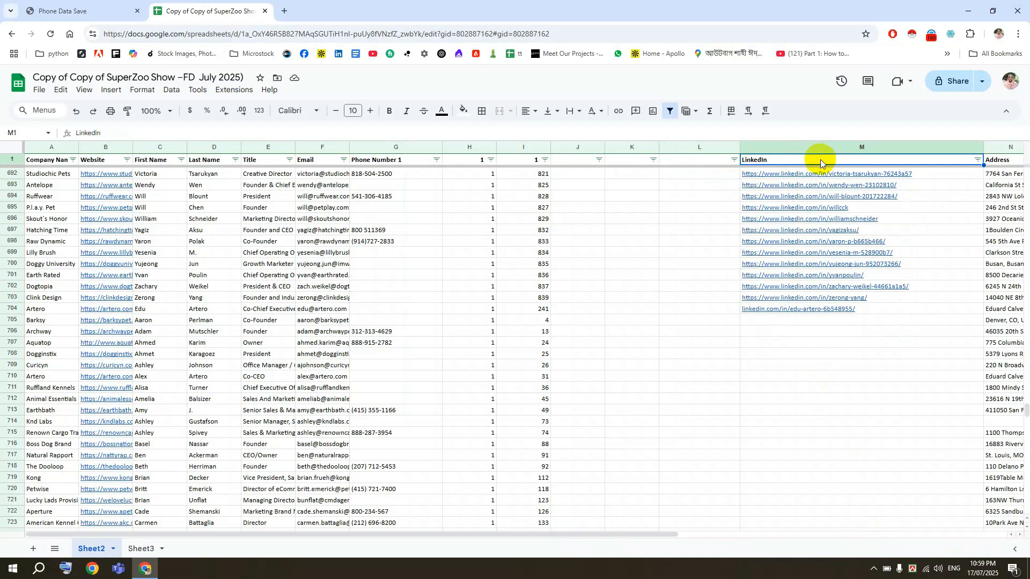
key(ctrl+shift+Down)
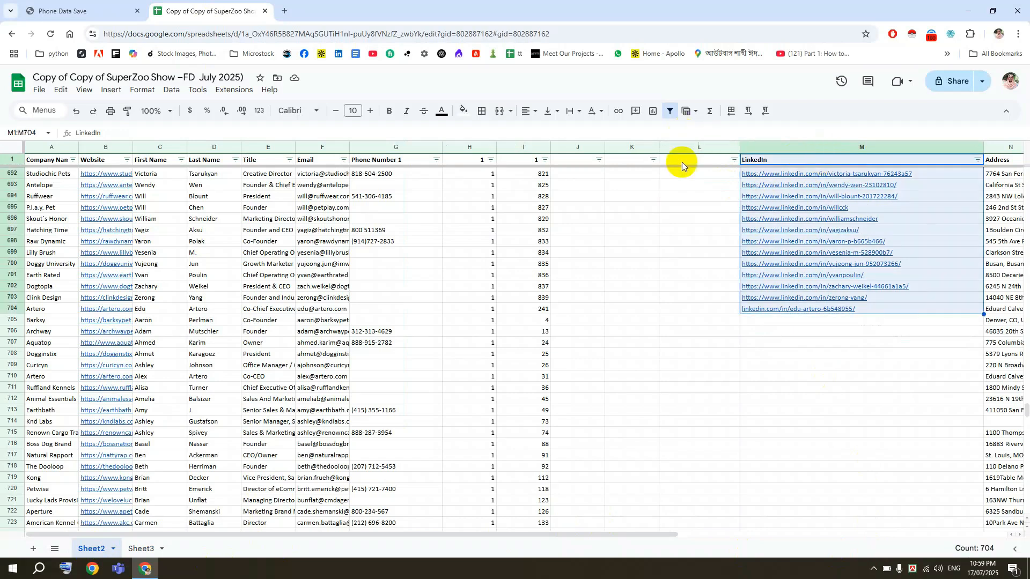
right_click(791, 185)
click(820, 208)
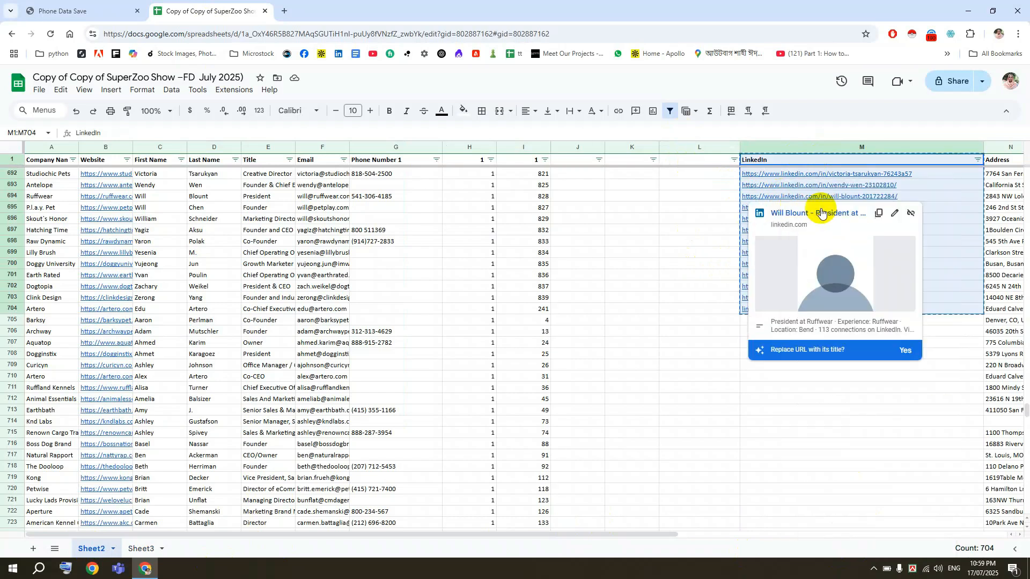
Open LeadHelper's Number Matching page, paste the copied LinkedIn URLs and run the match.
click(44, 6)
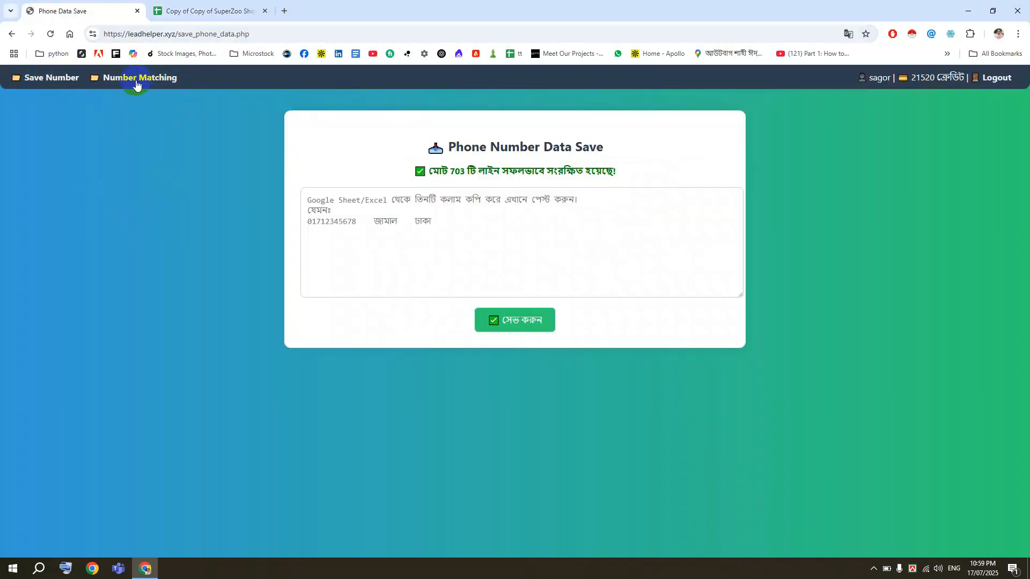
click(155, 79)
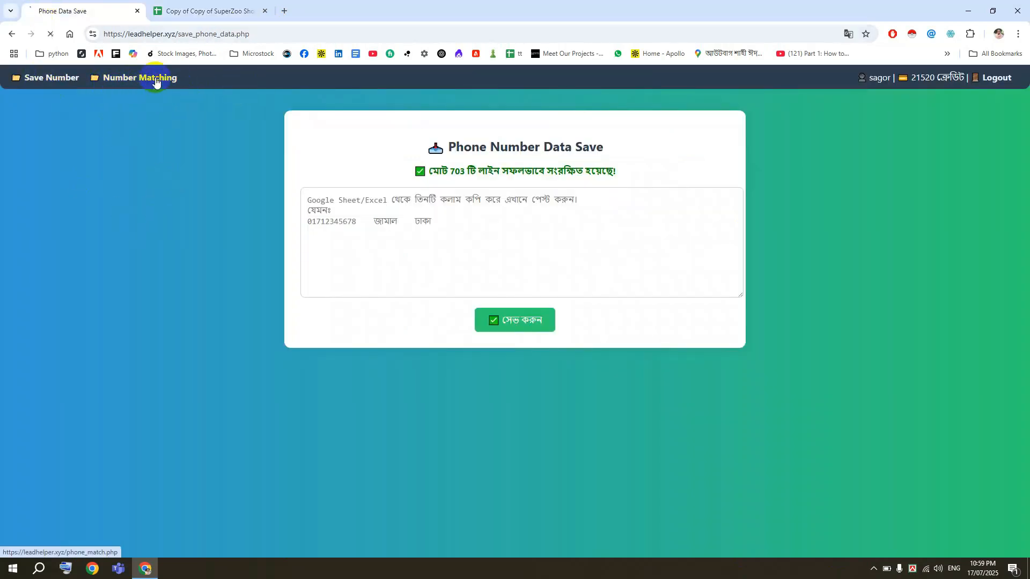
click(458, 185)
right_click(458, 185)
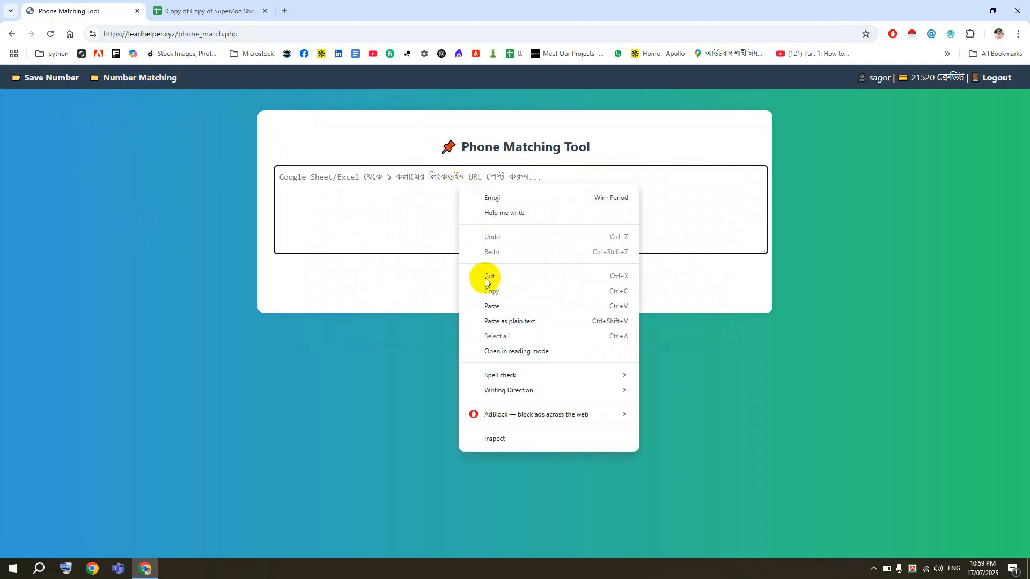
click(491, 305)
click(508, 278)
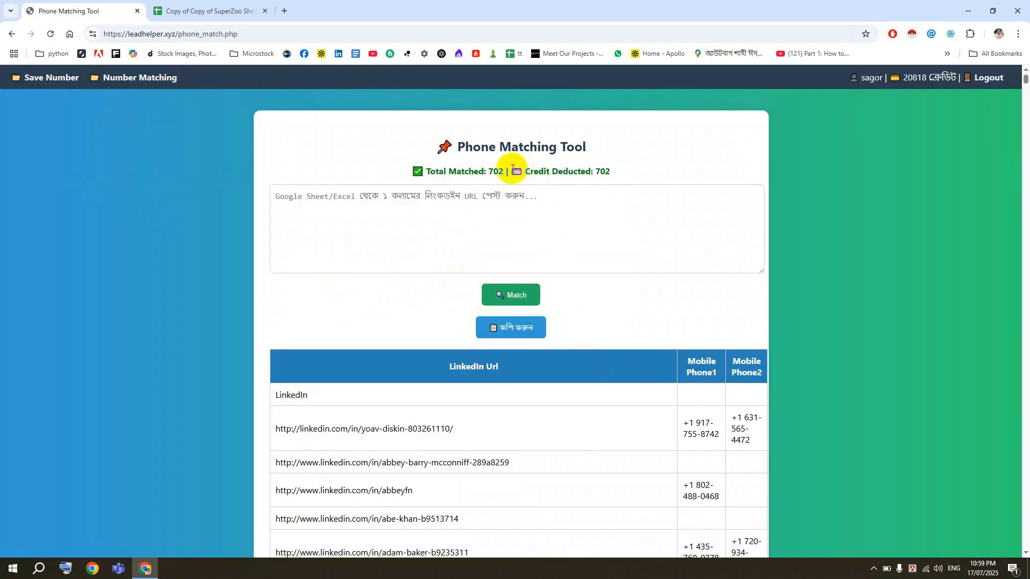
Review the phone numbers in the match results and copy the whole results table.
scroll(688, 413, down, 2)
scroll(687, 414, down, 1)
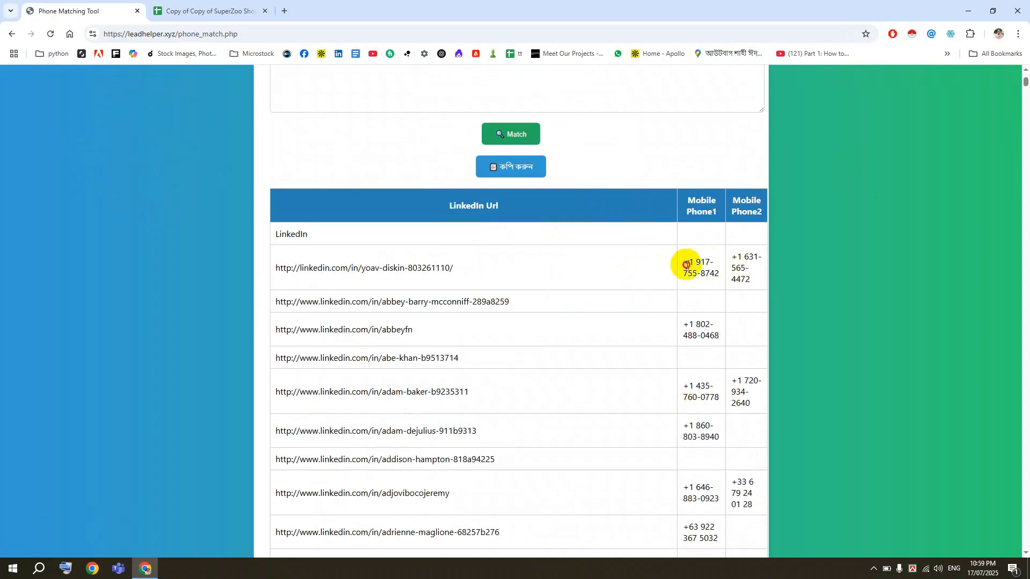
drag(684, 263, 745, 280)
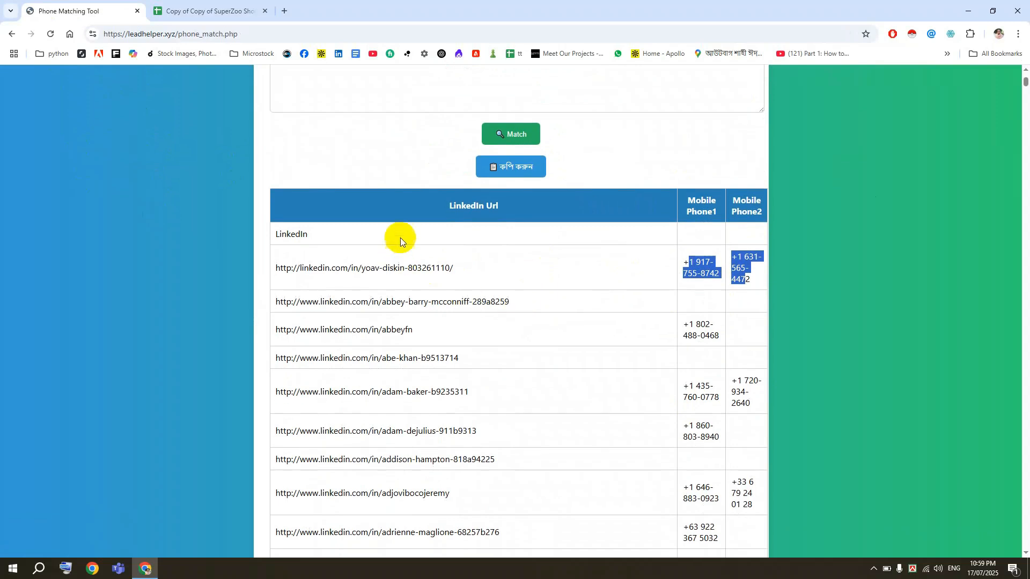
click(512, 168)
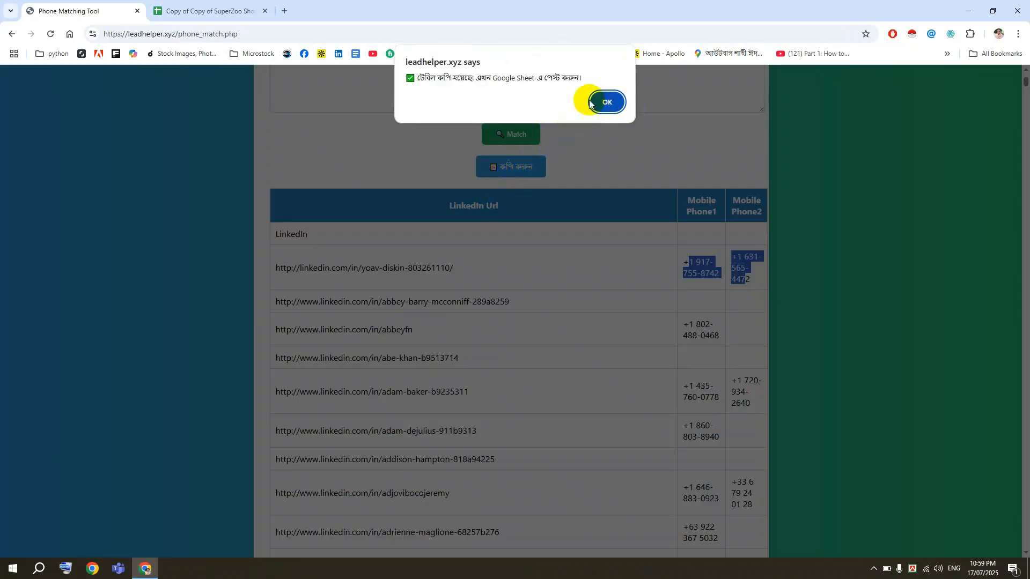
click(591, 102)
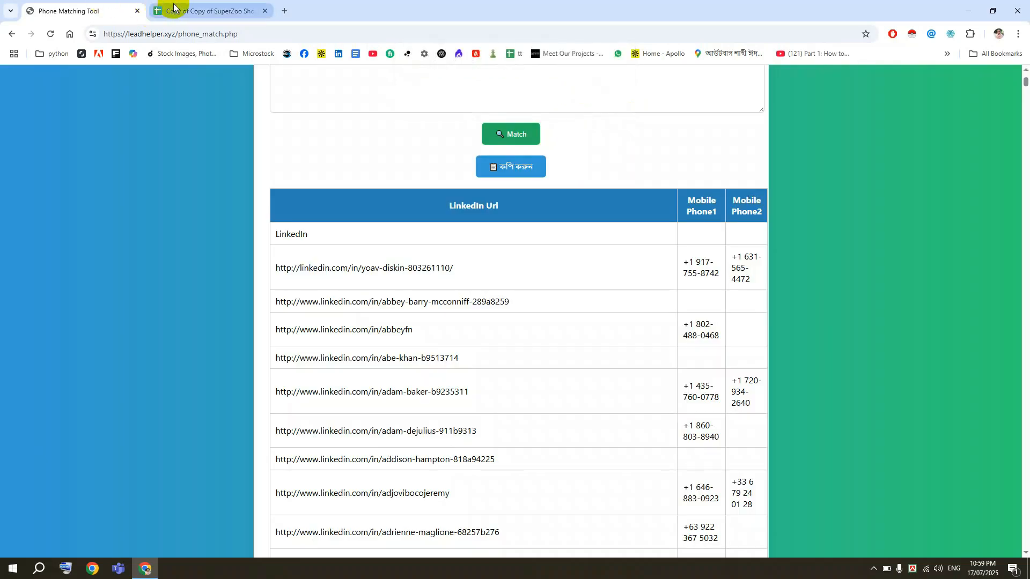
Switch to the spreadsheet's Sheet2 and paste the copied match results as values only, starting at cell J1.
click(161, 11)
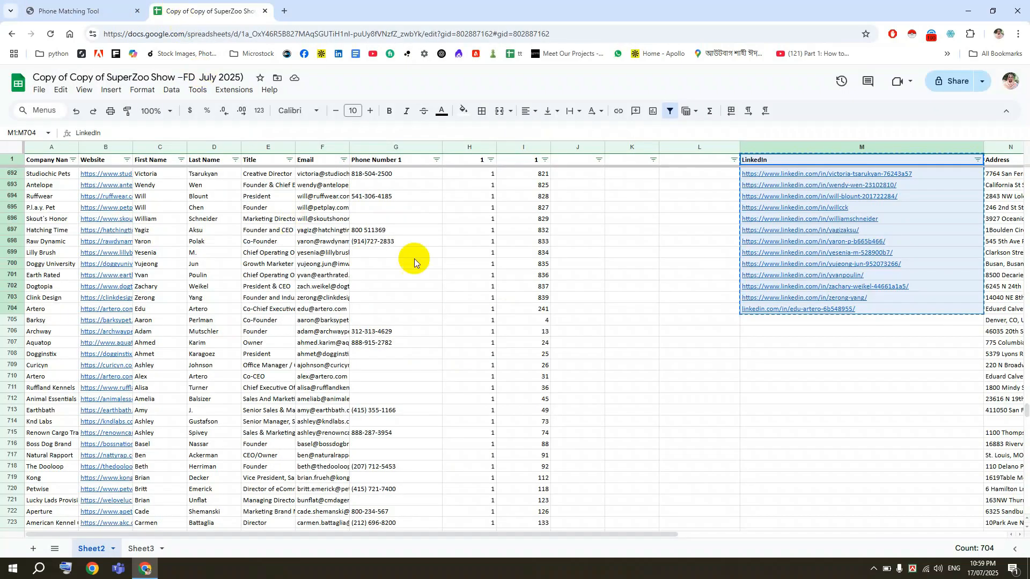
click(581, 161)
click(722, 162)
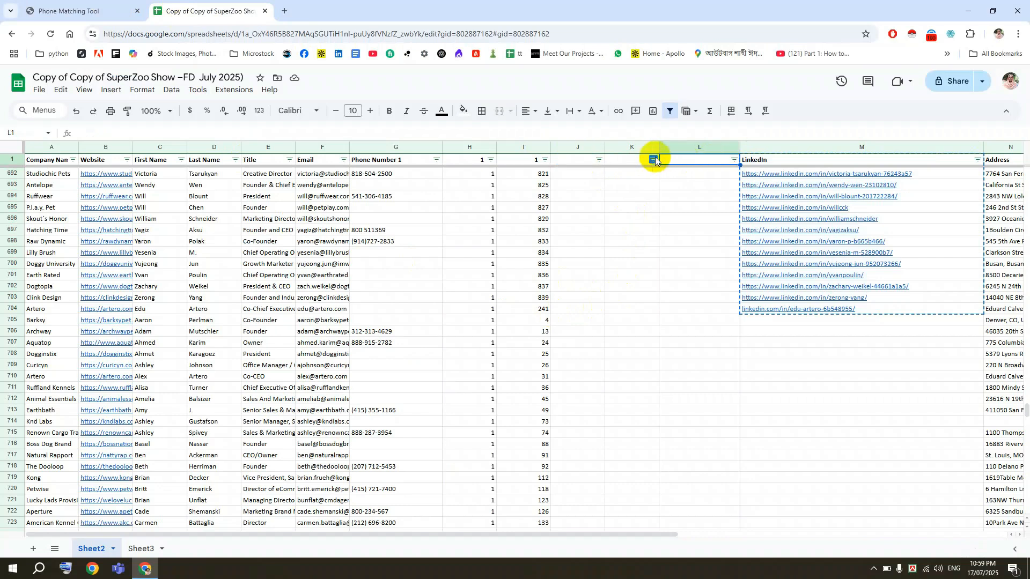
click(649, 161)
click(586, 163)
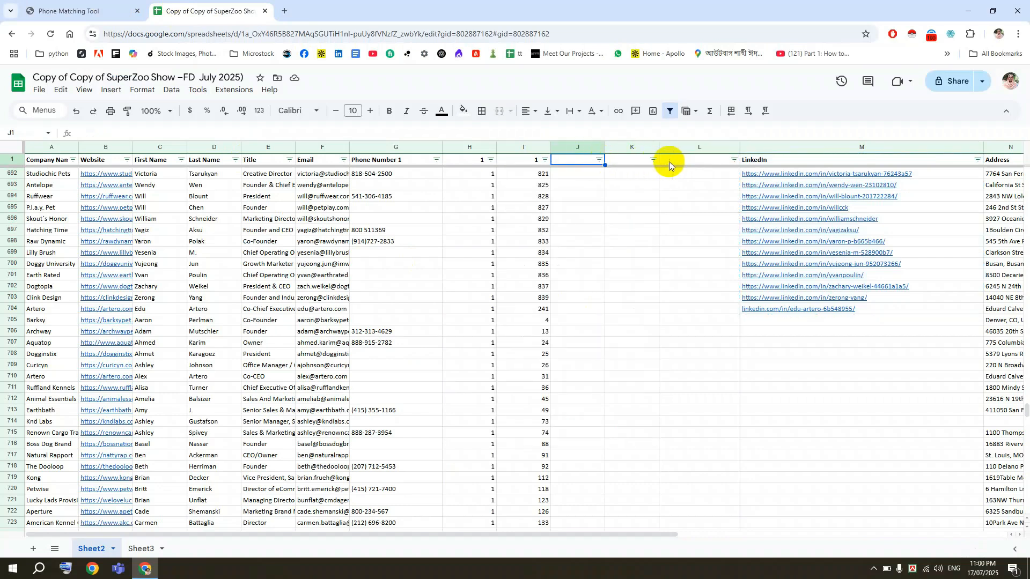
click(668, 162)
click(536, 159)
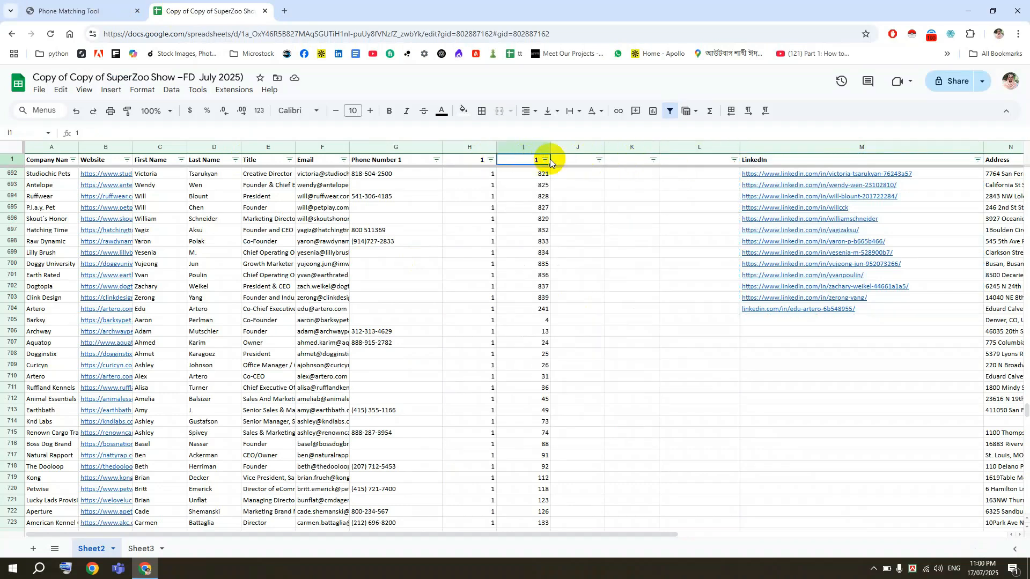
click(567, 159)
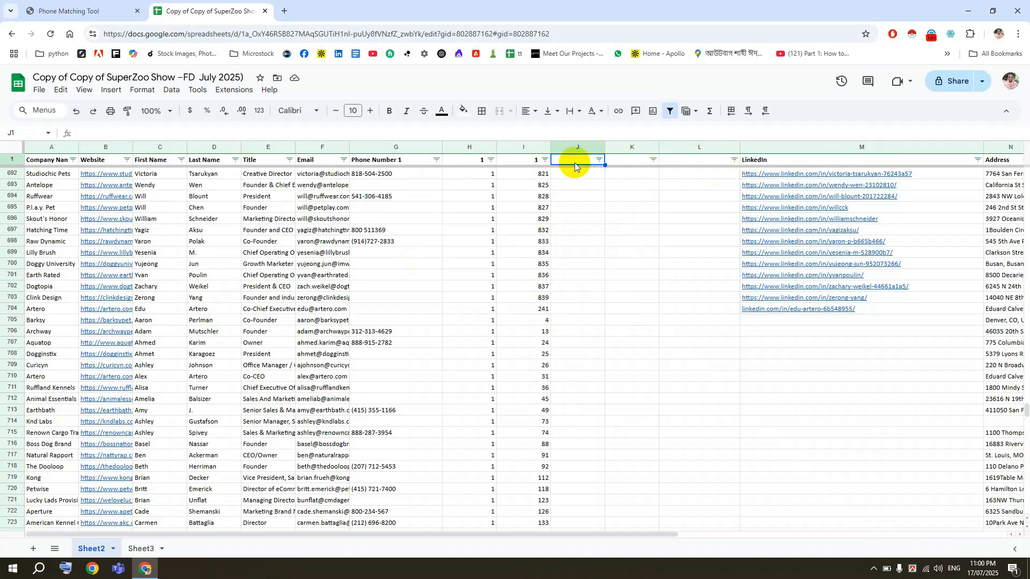
click(575, 162)
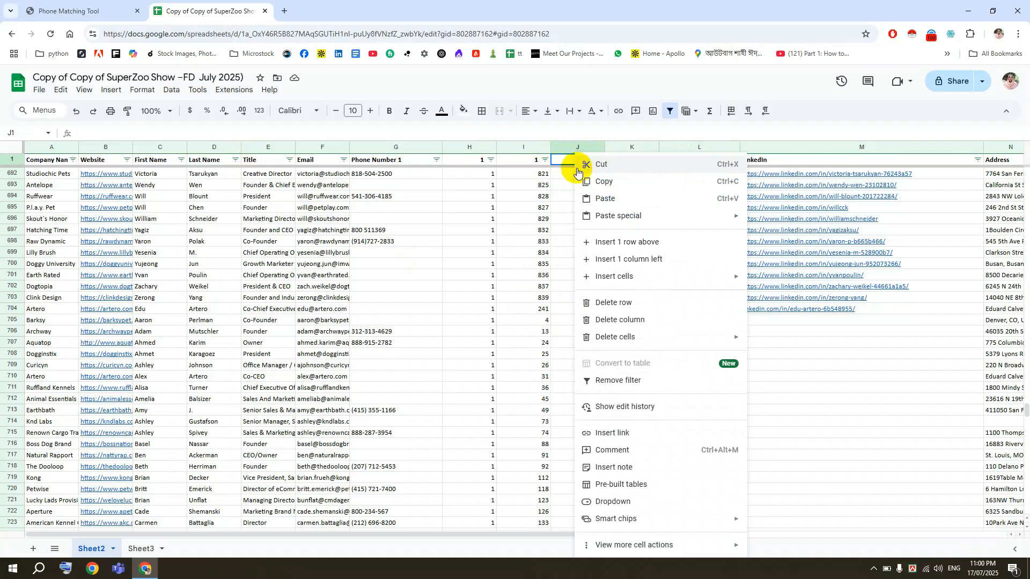
mouse_move(620, 216)
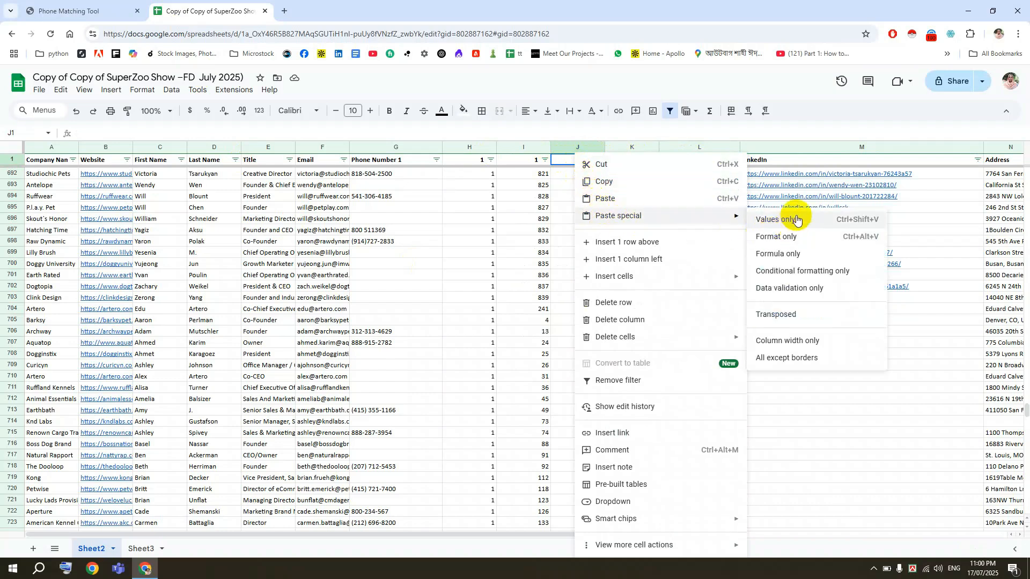
click(796, 220)
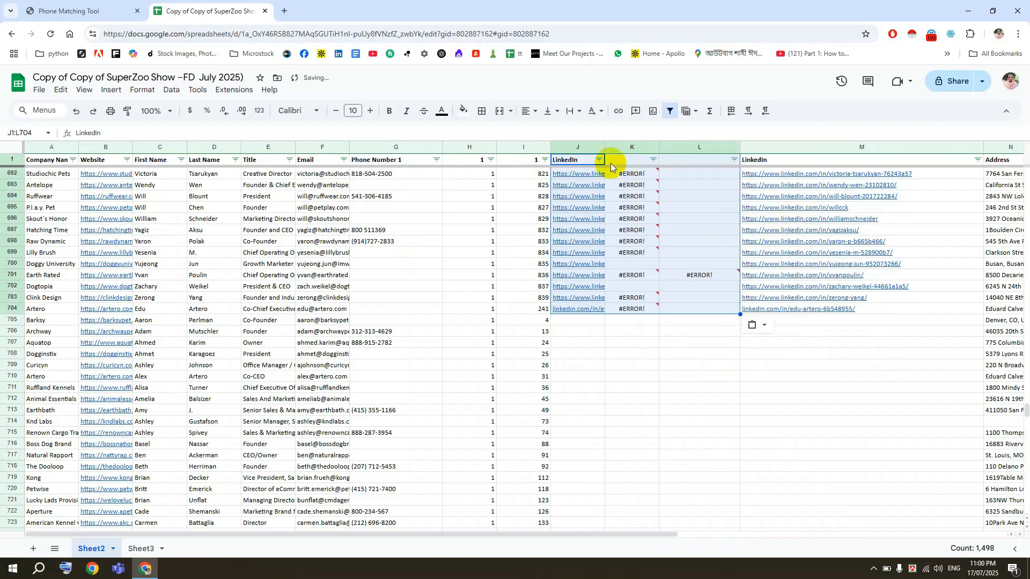
Inspect the underlying content of cell K701 in the pasted phone columns.
click(676, 366)
double_click(628, 275)
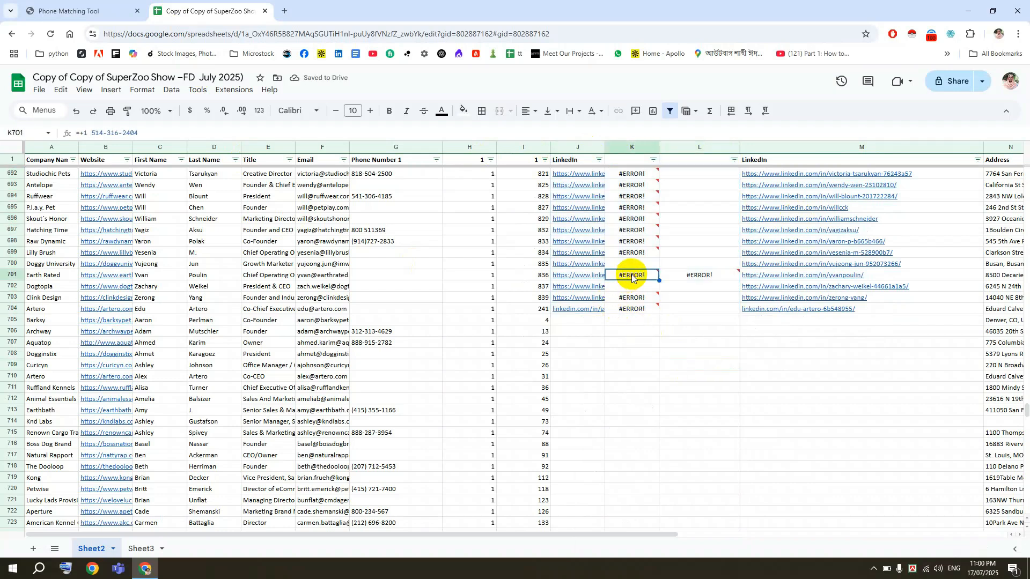
click(618, 351)
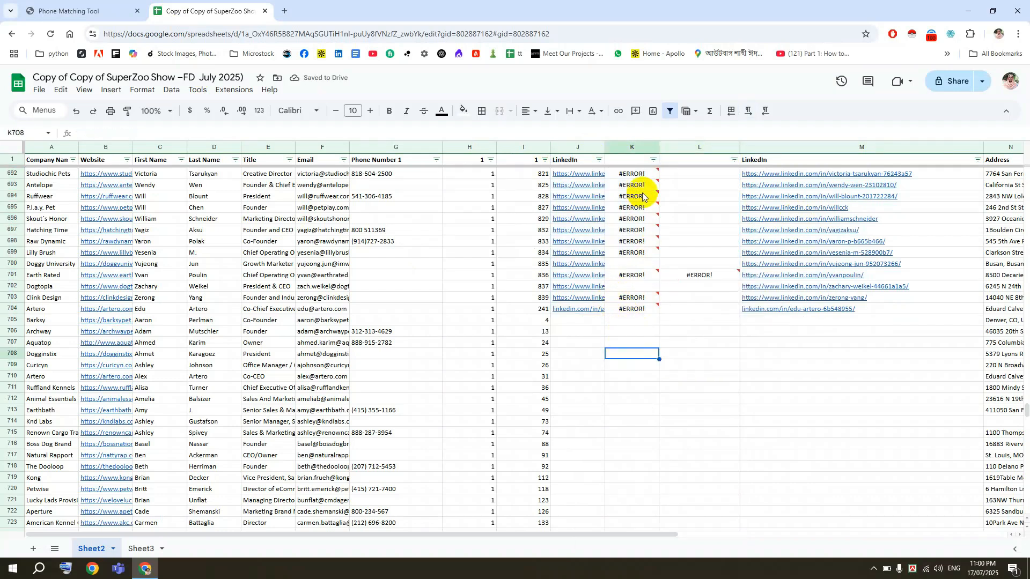
Replace every "=" with an apostrophe (') in columns K:L, with searching within formulas enabled.
drag(618, 145, 687, 155)
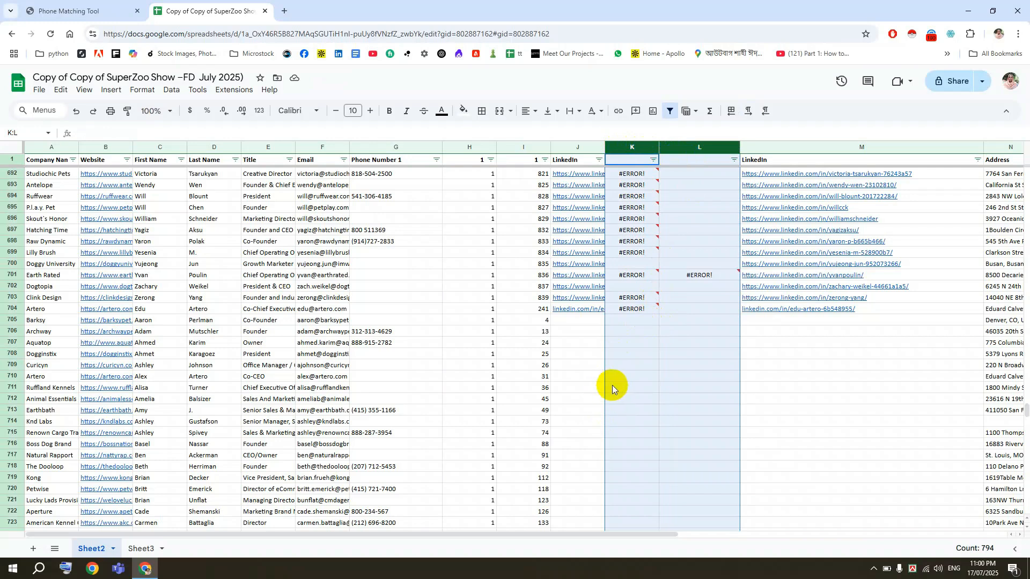
key(ctrl+h)
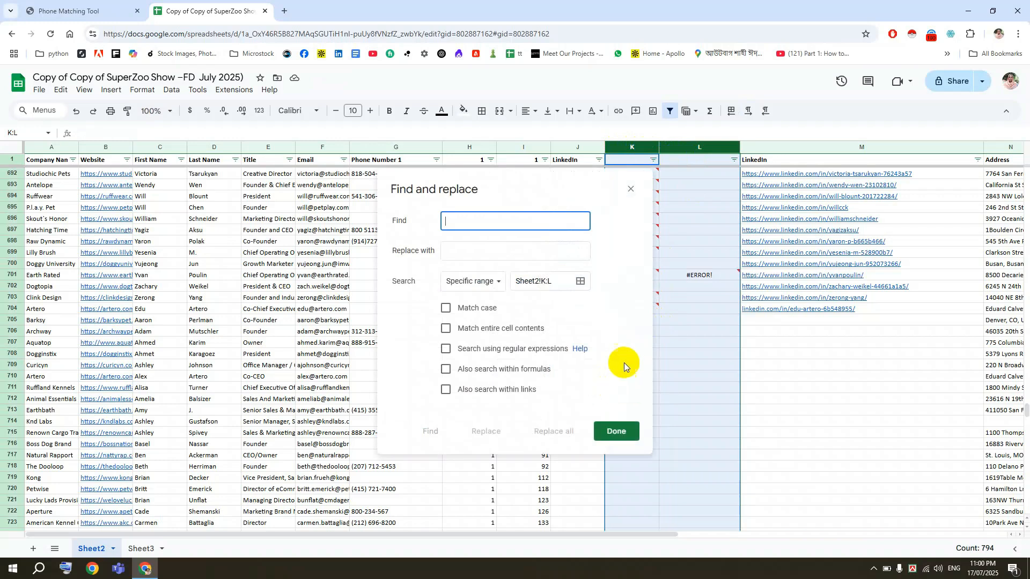
drag(457, 174, 366, 168)
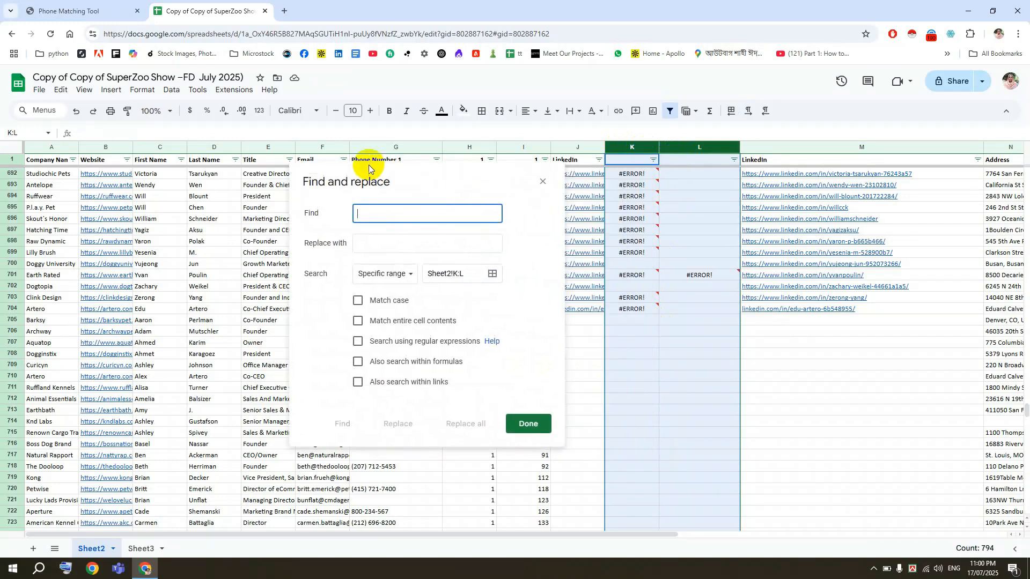
click(400, 364)
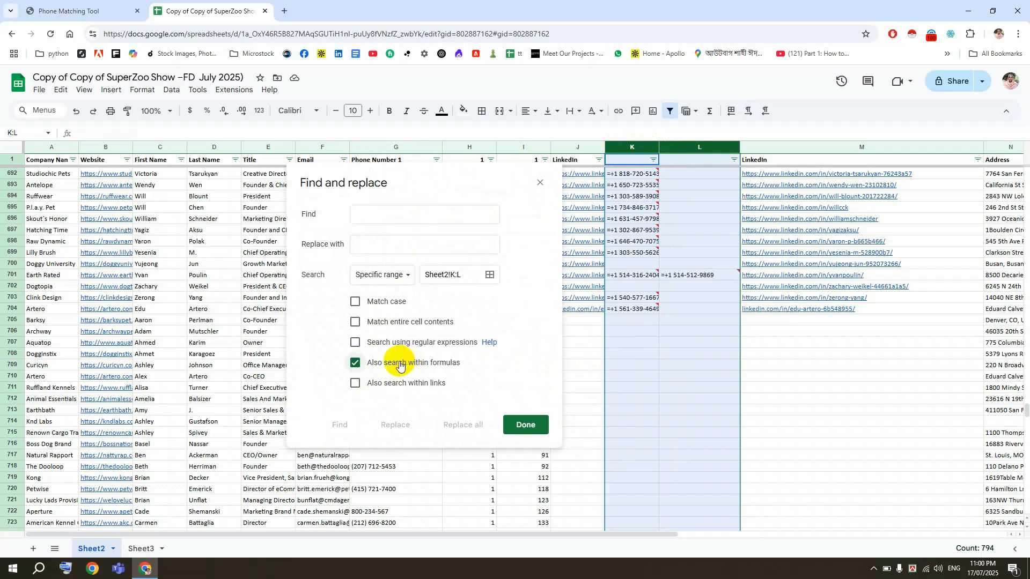
click(398, 217)
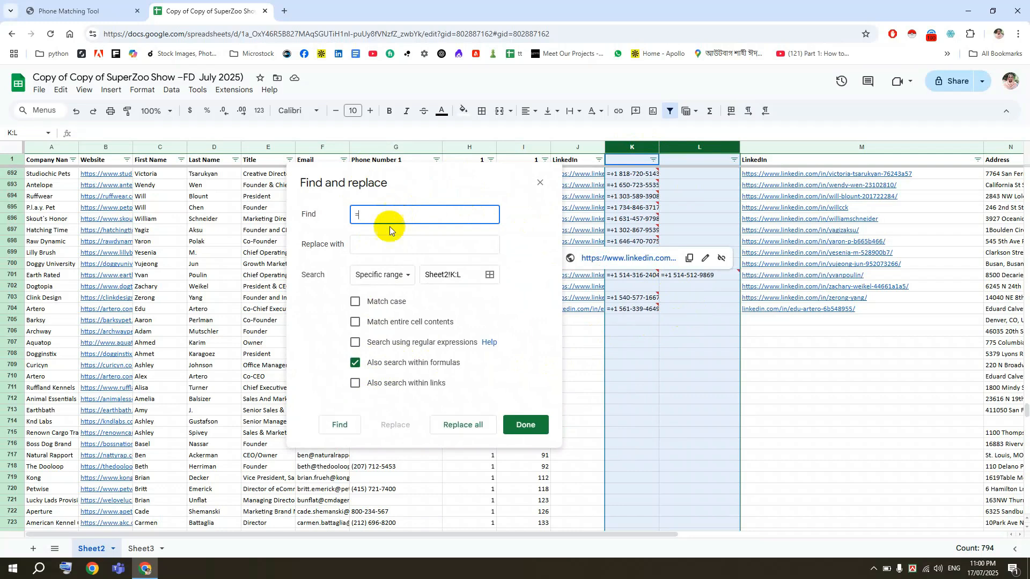
click(392, 247)
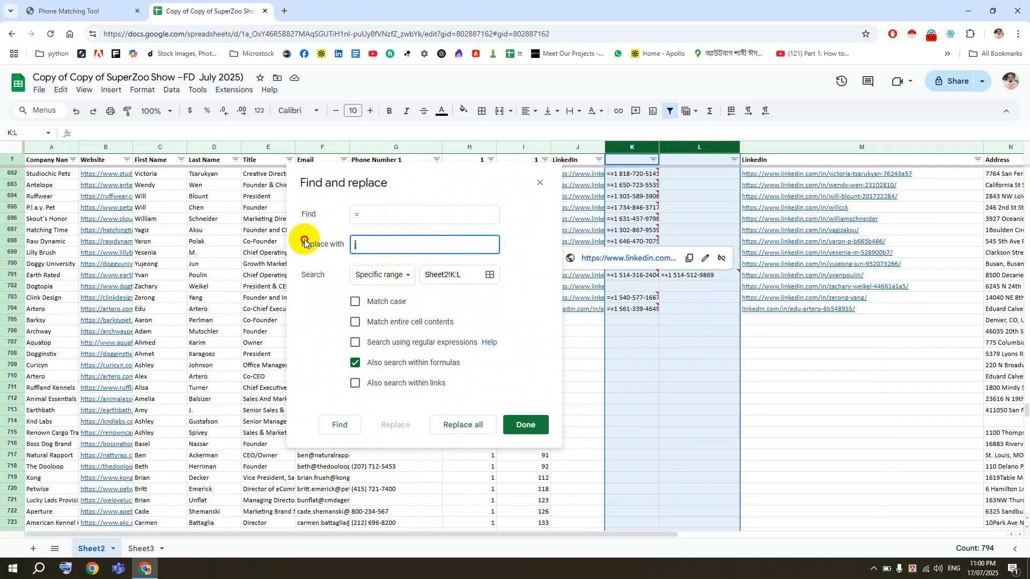
click(470, 425)
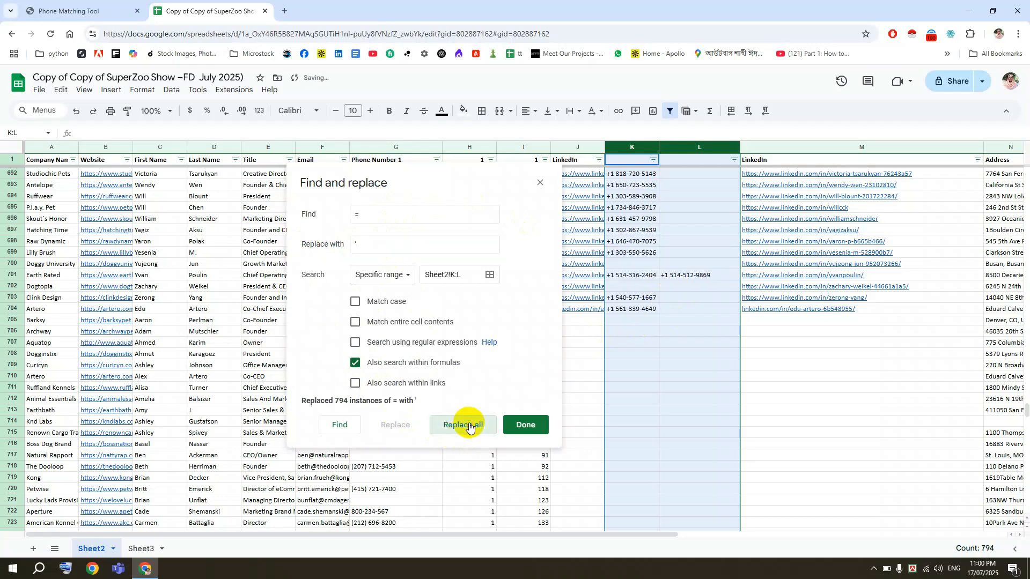
click(524, 425)
Widen column J and compare its pasted LinkedIn URLs with the original ones in column M, down to row 704.
scroll(638, 343, up, 10)
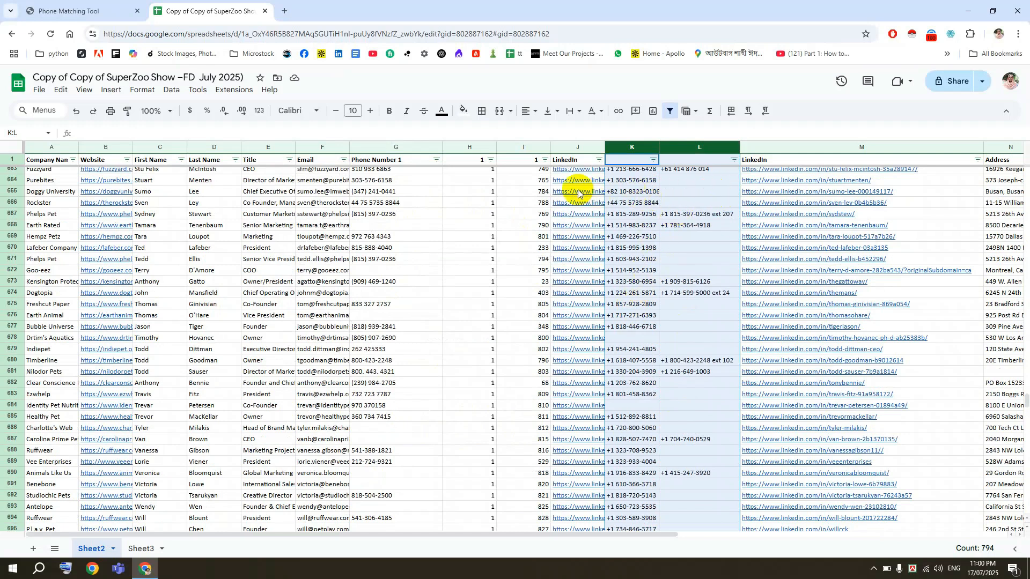
drag(605, 148, 712, 148)
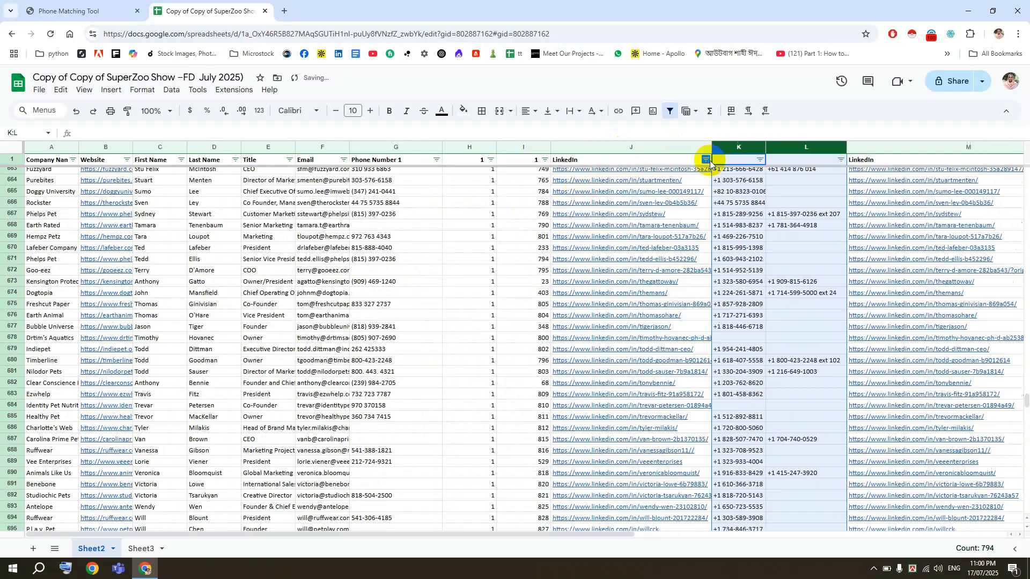
click(660, 213)
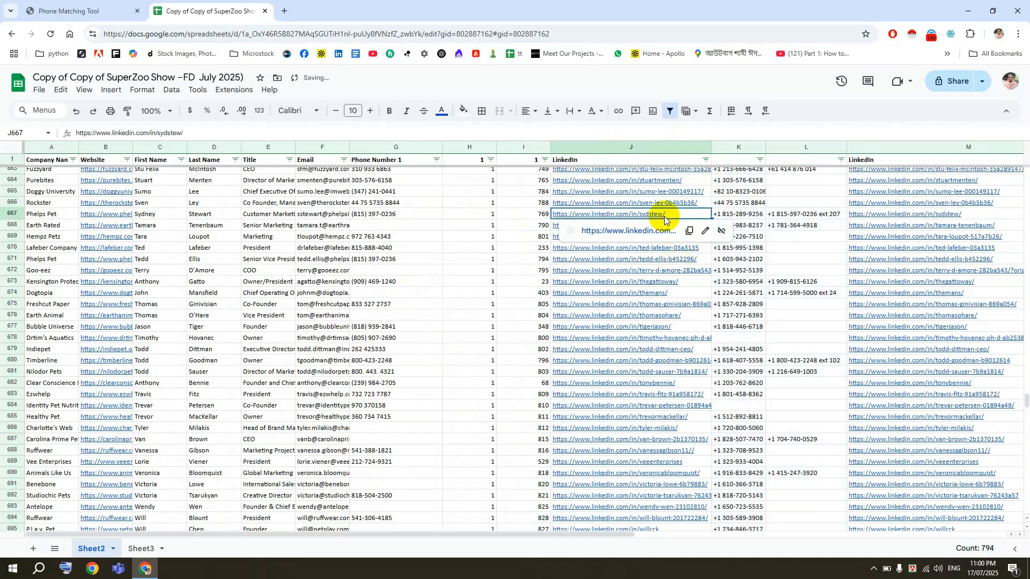
scroll(770, 326, up, 12)
scroll(770, 327, up, 12)
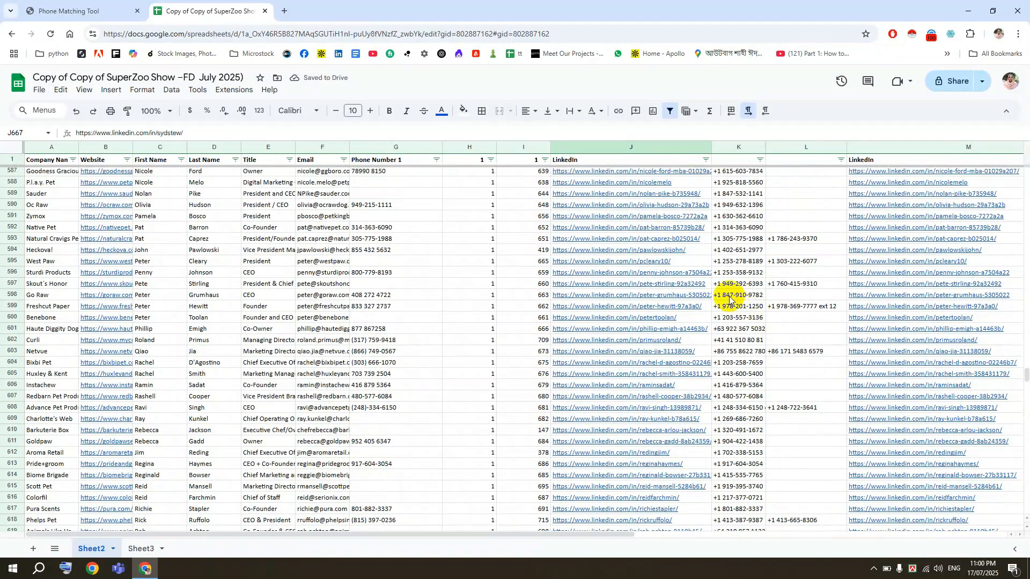
click(932, 184)
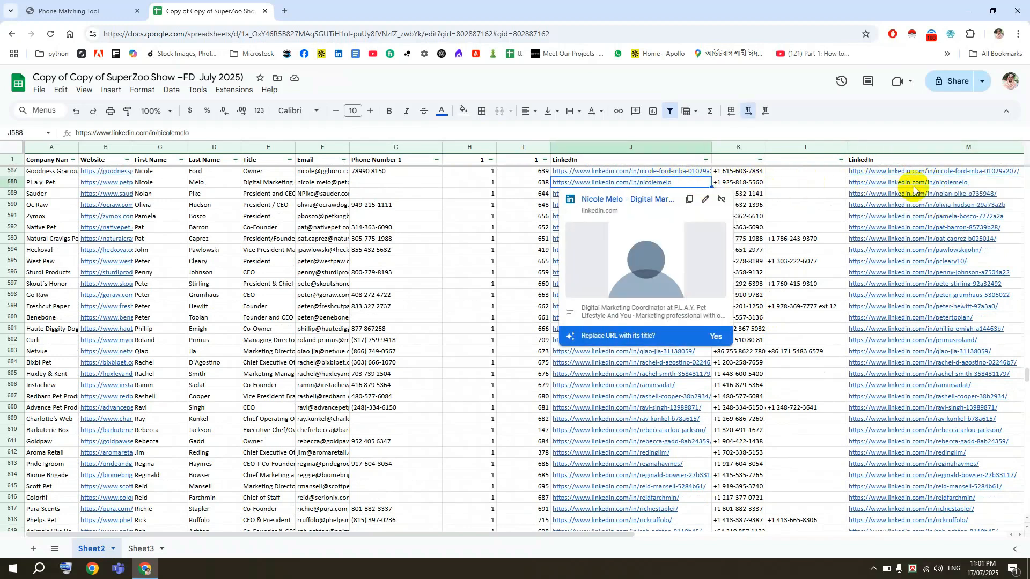
scroll(659, 370, down, 20)
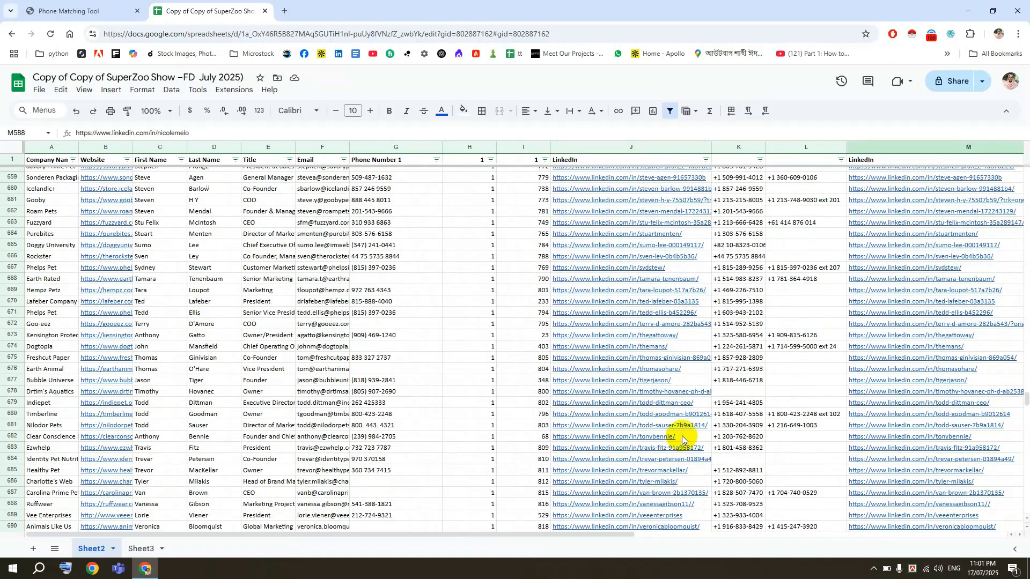
click(664, 311)
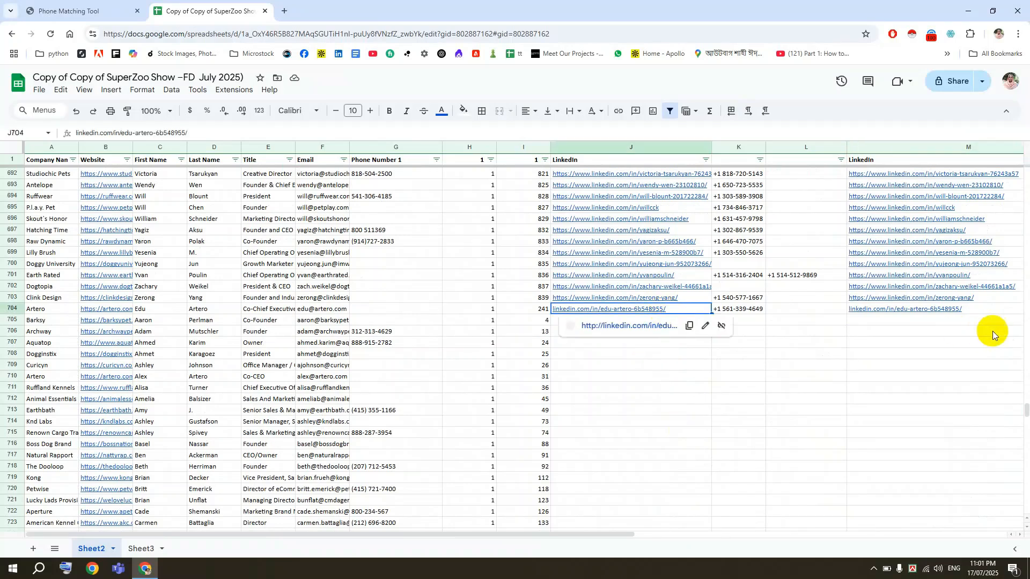
click(987, 313)
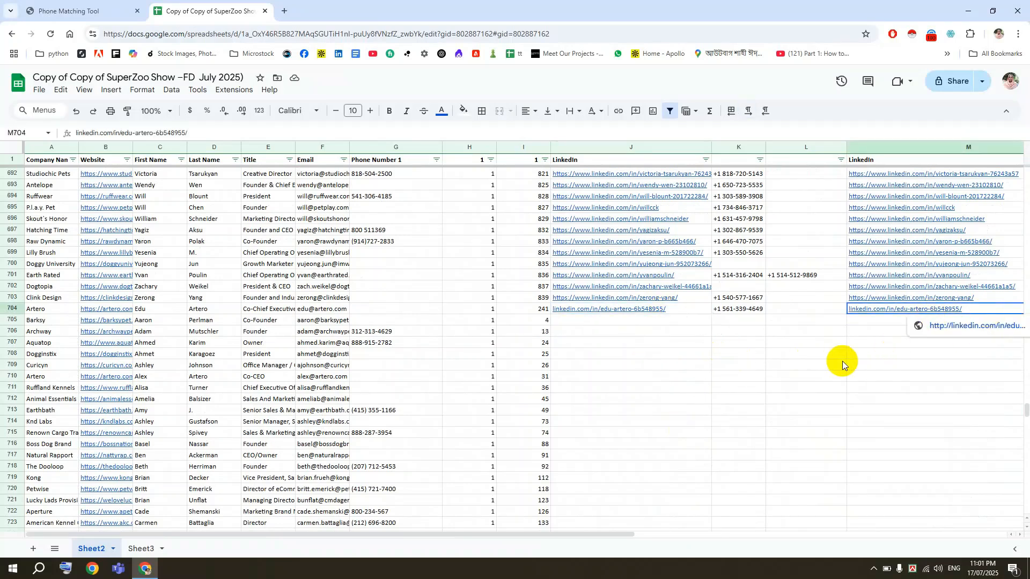
scroll(590, 268, up, 3)
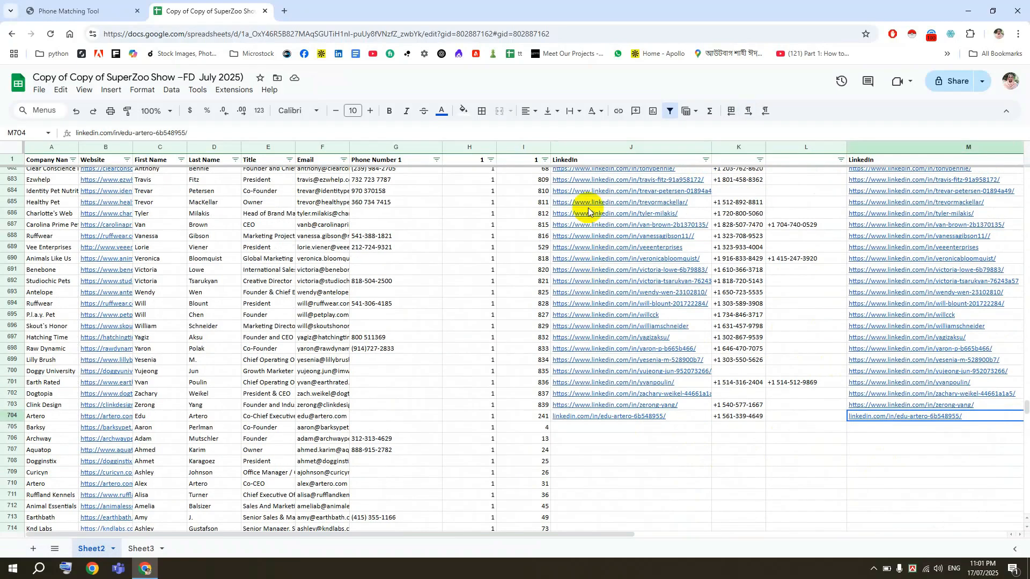
Sort Sheet2 from A to Z by the serial numbers in column I.
click(516, 147)
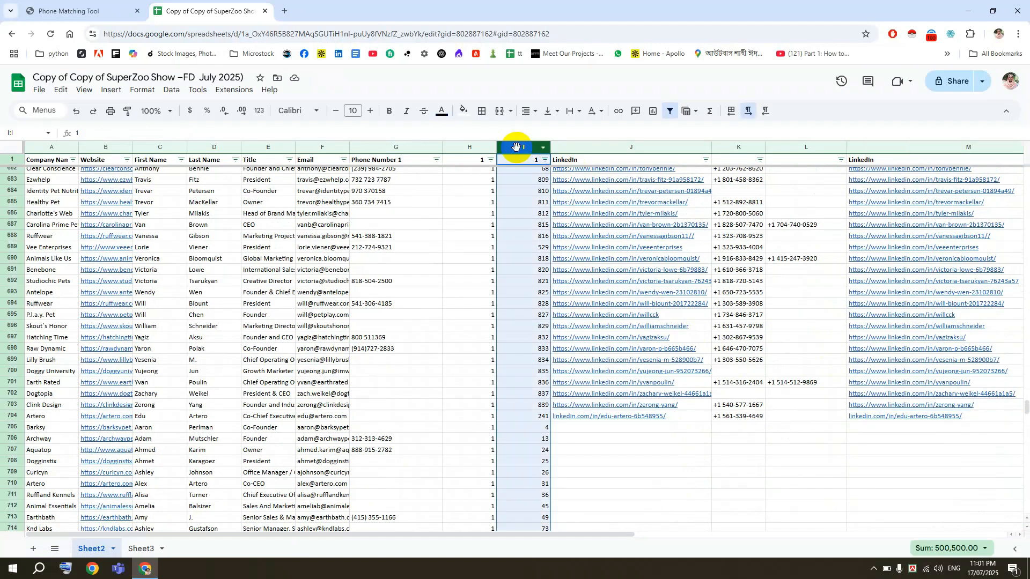
right_click(516, 147)
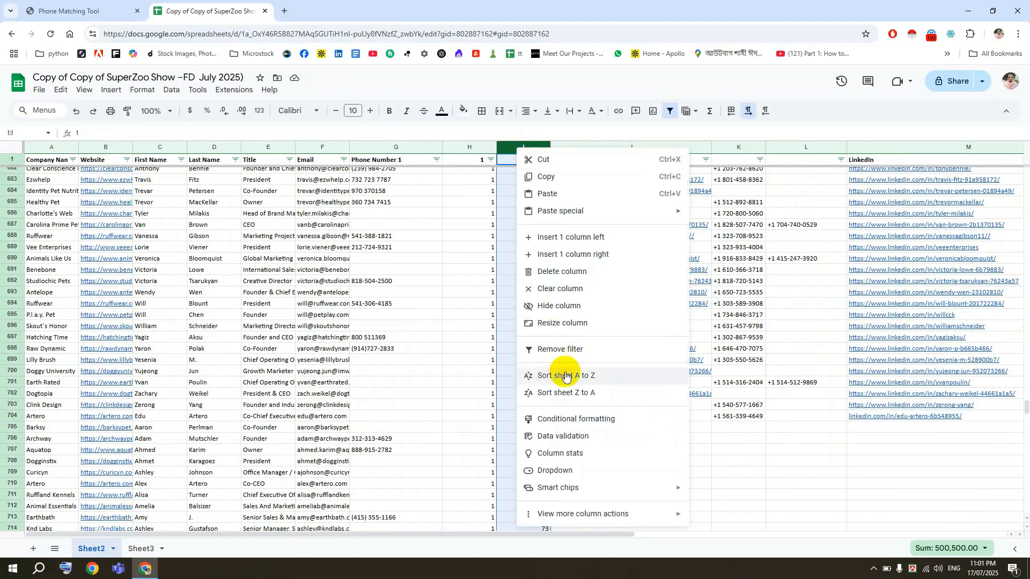
click(565, 376)
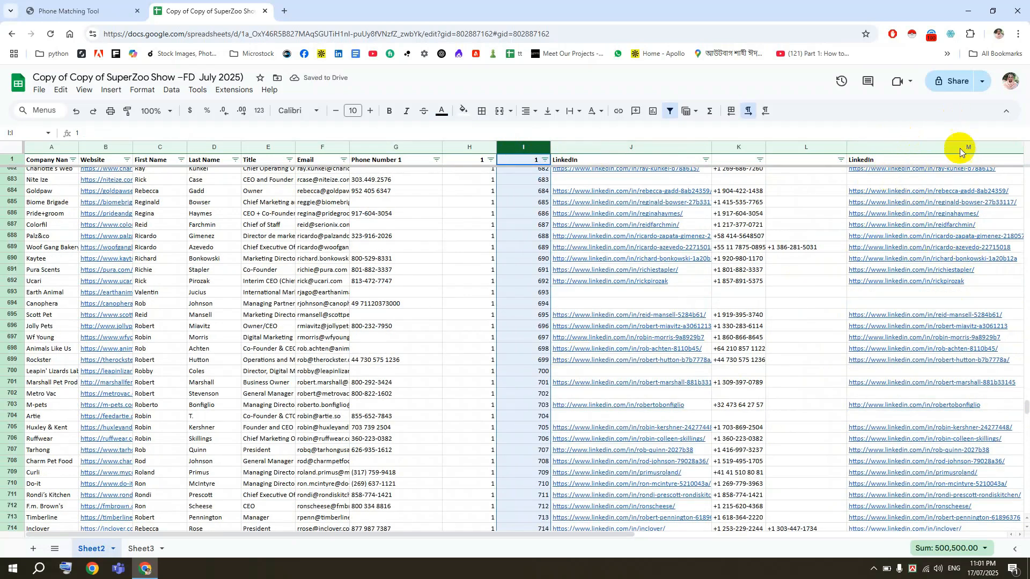
Delete the helper columns H to J, including the pasted duplicate LinkedIn column.
click(629, 146)
drag(629, 145, 472, 162)
right_click(477, 202)
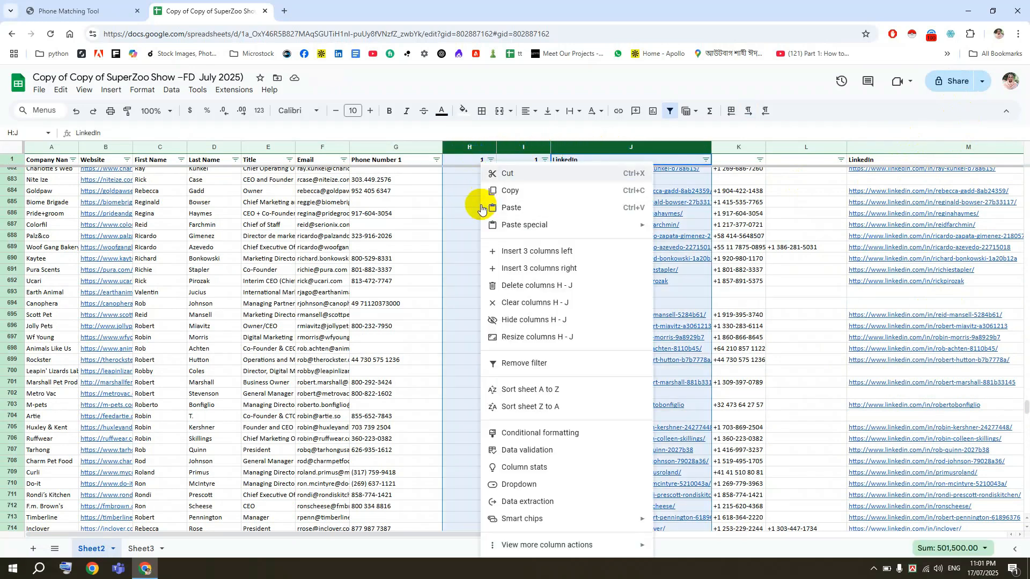
click(526, 289)
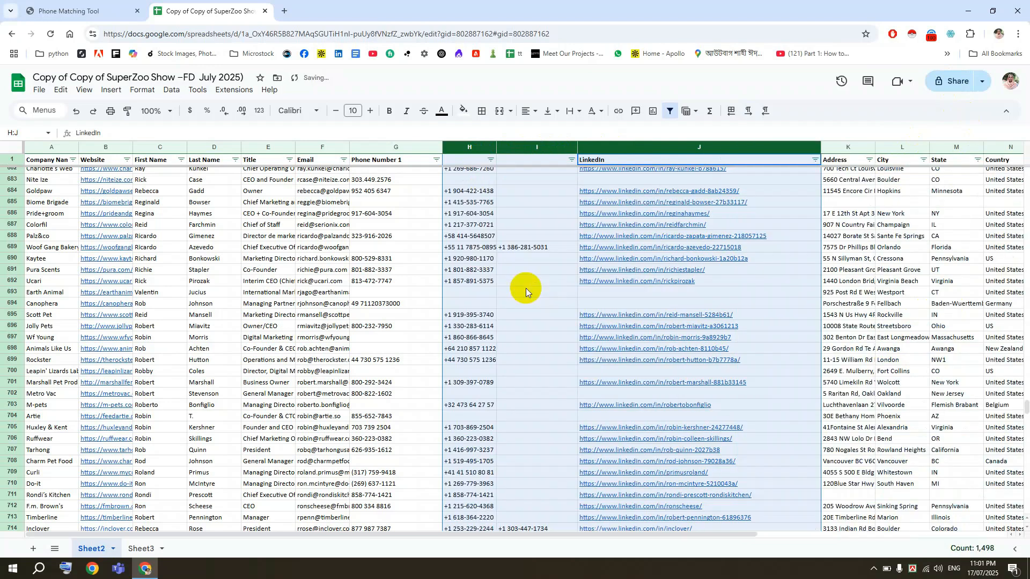
Copy the Mobile Phone and Other Phone headers from Sheet3's B1:C1 and paste them as values only into Sheet2 at H1.
click(470, 161)
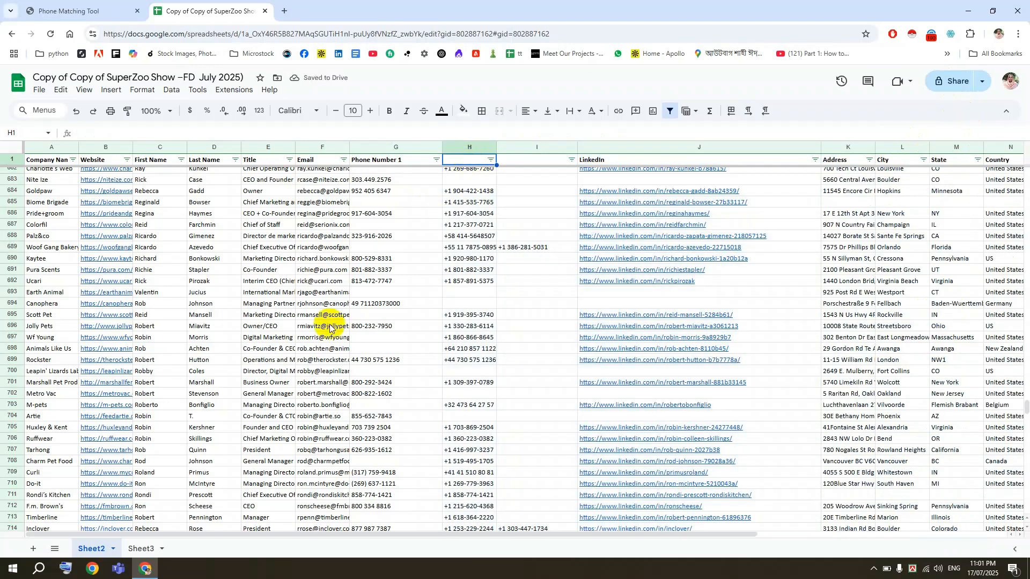
click(141, 548)
drag(289, 159, 357, 162)
right_click(357, 162)
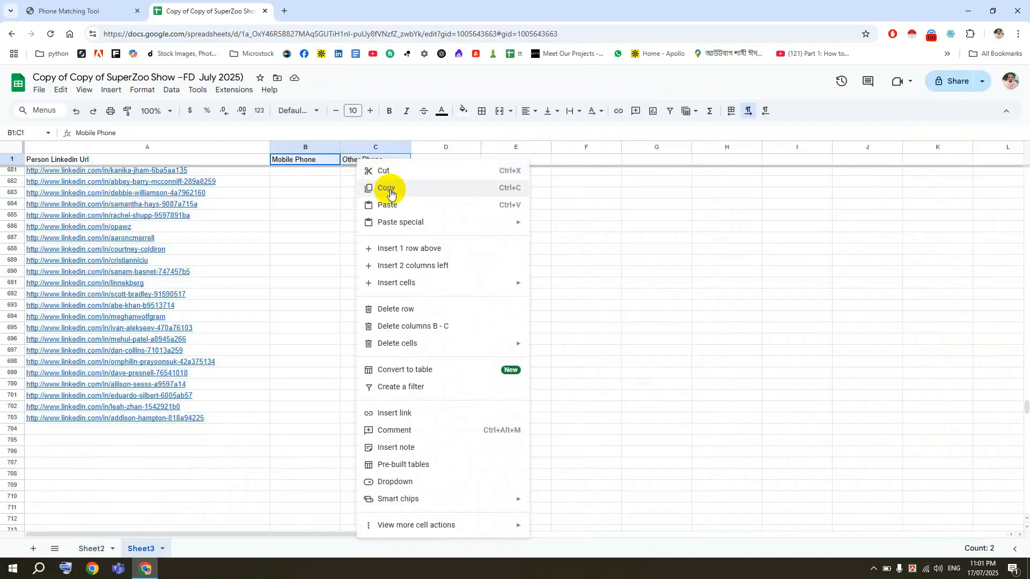
click(386, 187)
click(92, 548)
click(450, 165)
right_click(452, 163)
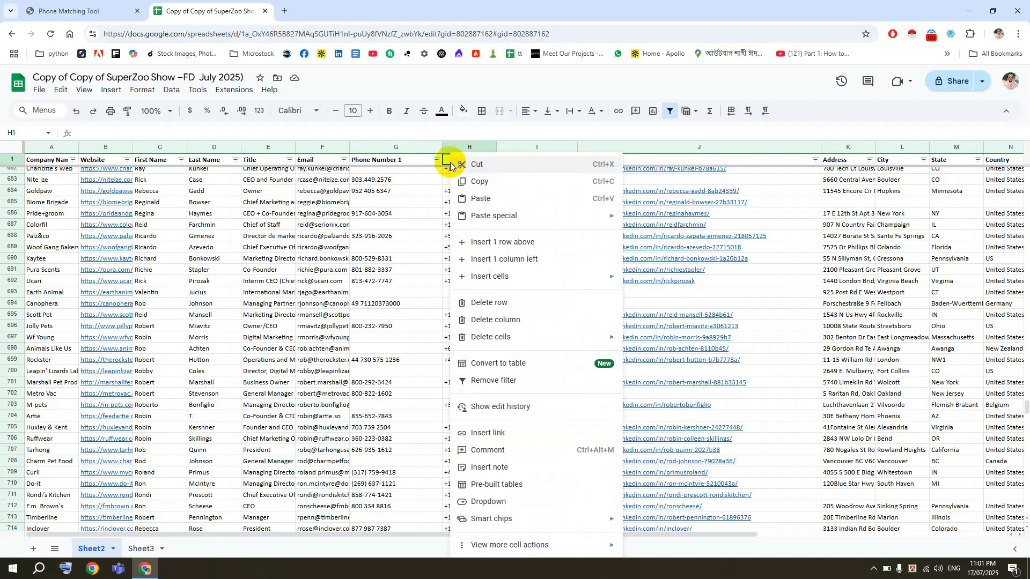
mouse_move(590, 216)
click(642, 224)
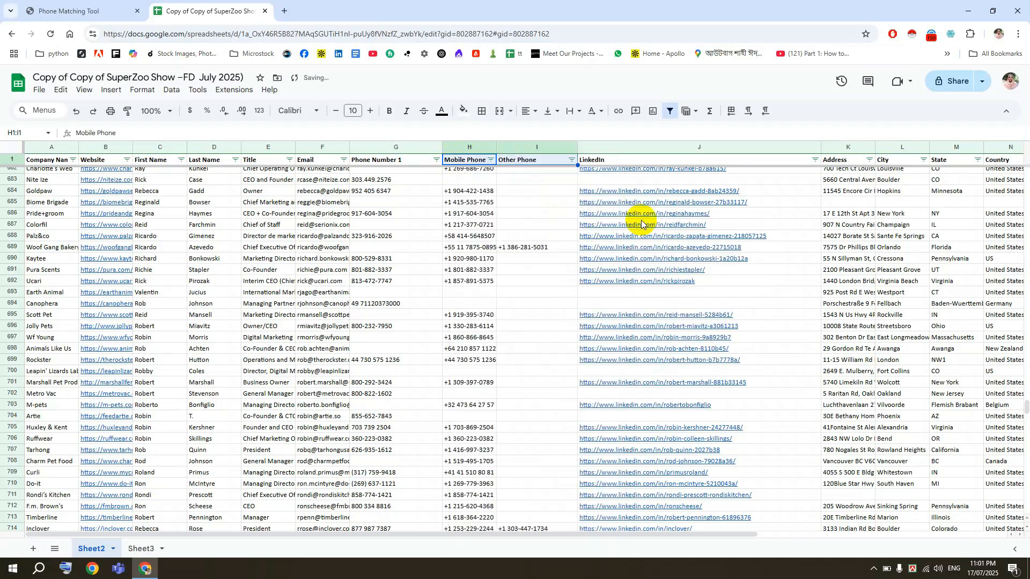
Review Sheet2's Mobile Phone and Other Phone columns beside the LinkedIn URLs up to row 521, and check the results page in LeadHelper's Phone Matching Tool.
scroll(551, 348, up, 12)
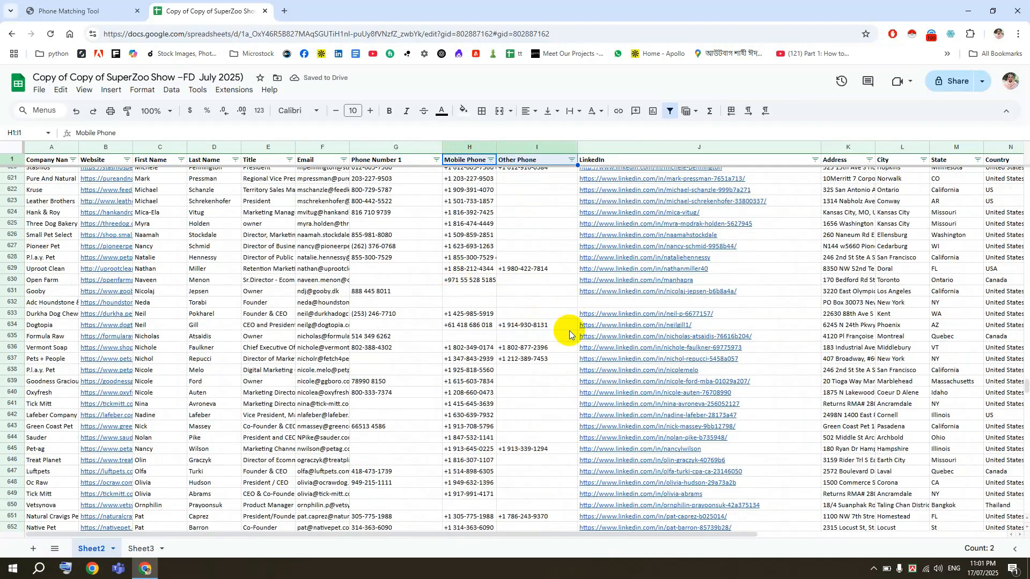
scroll(557, 329, up, 8)
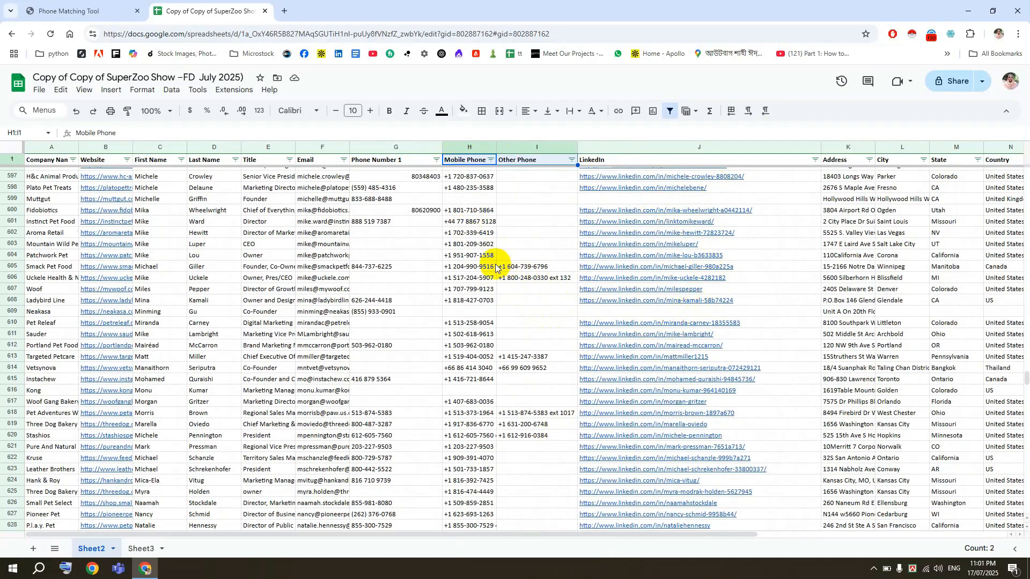
scroll(689, 287, up, 6)
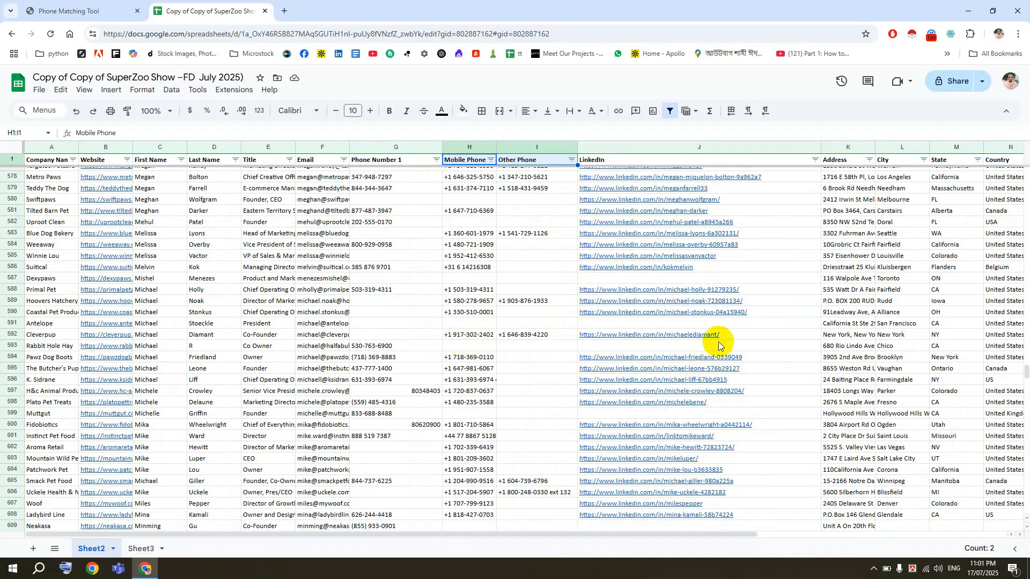
scroll(574, 314, up, 9)
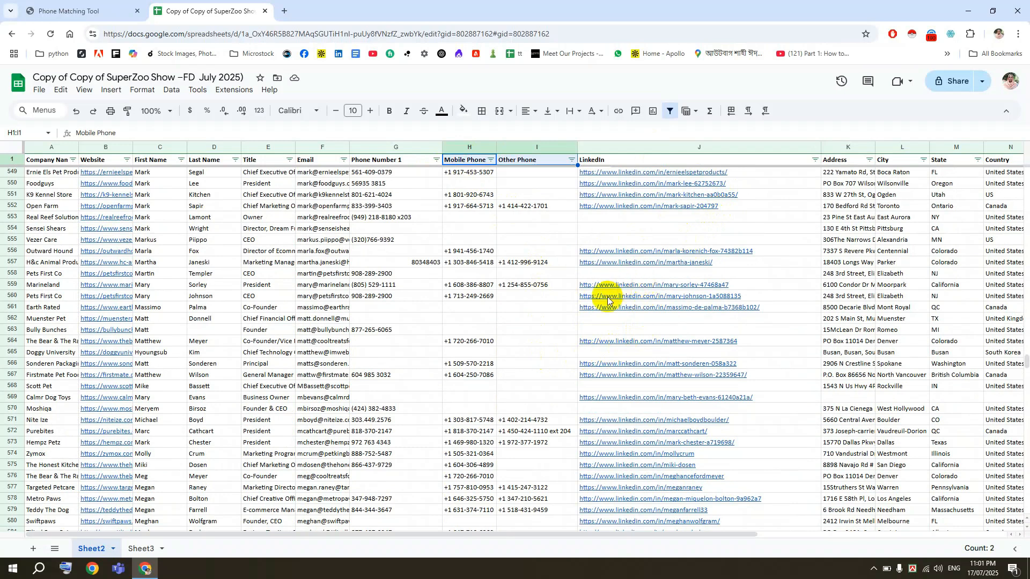
scroll(546, 328, up, 6)
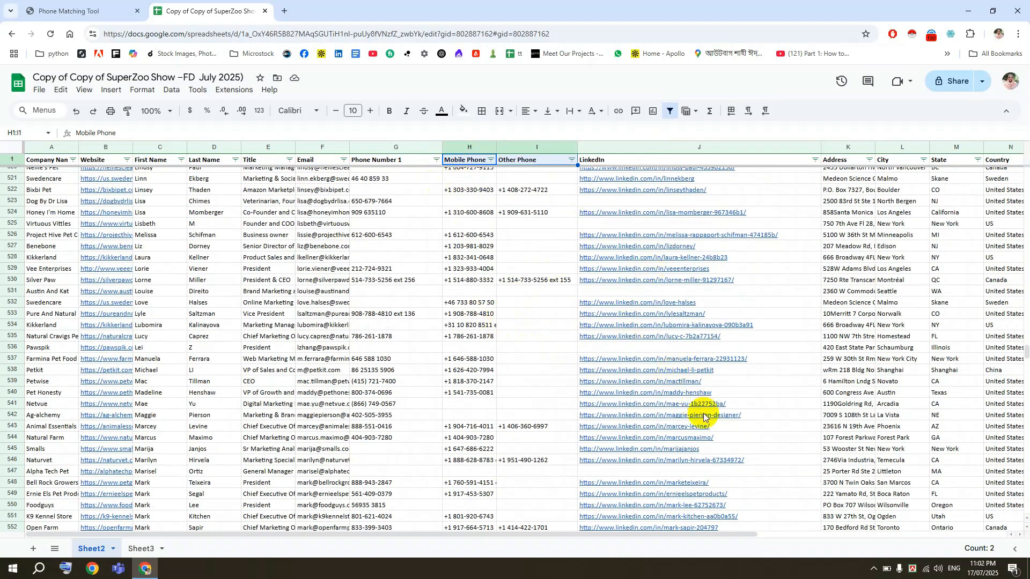
click(79, 10)
scroll(487, 238, up, 3)
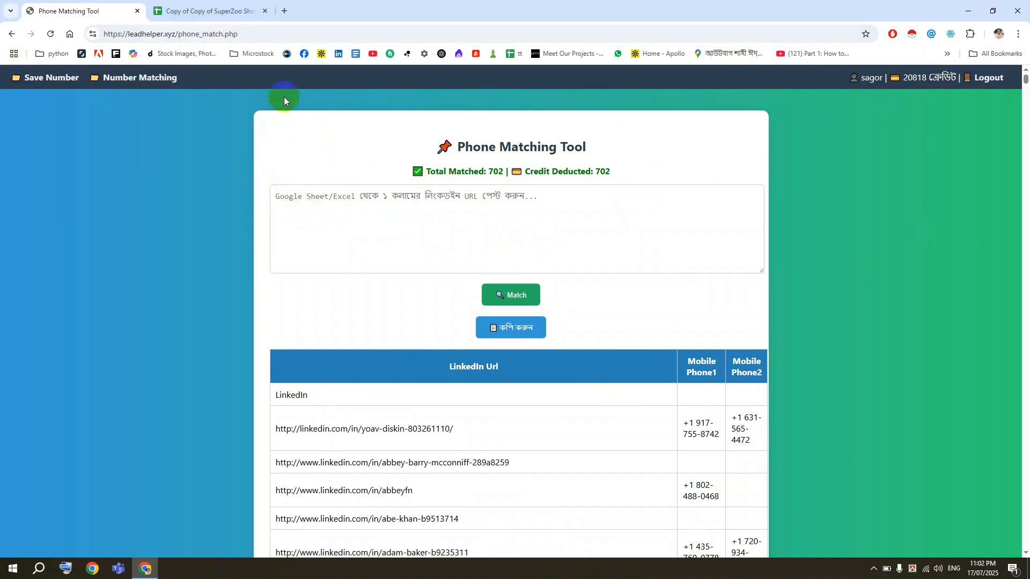
click(194, 17)
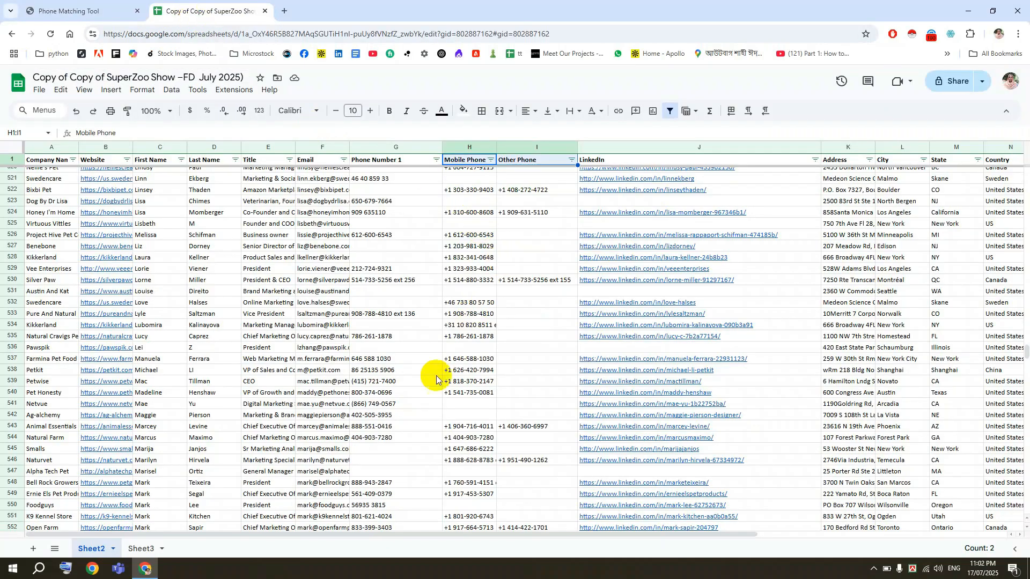